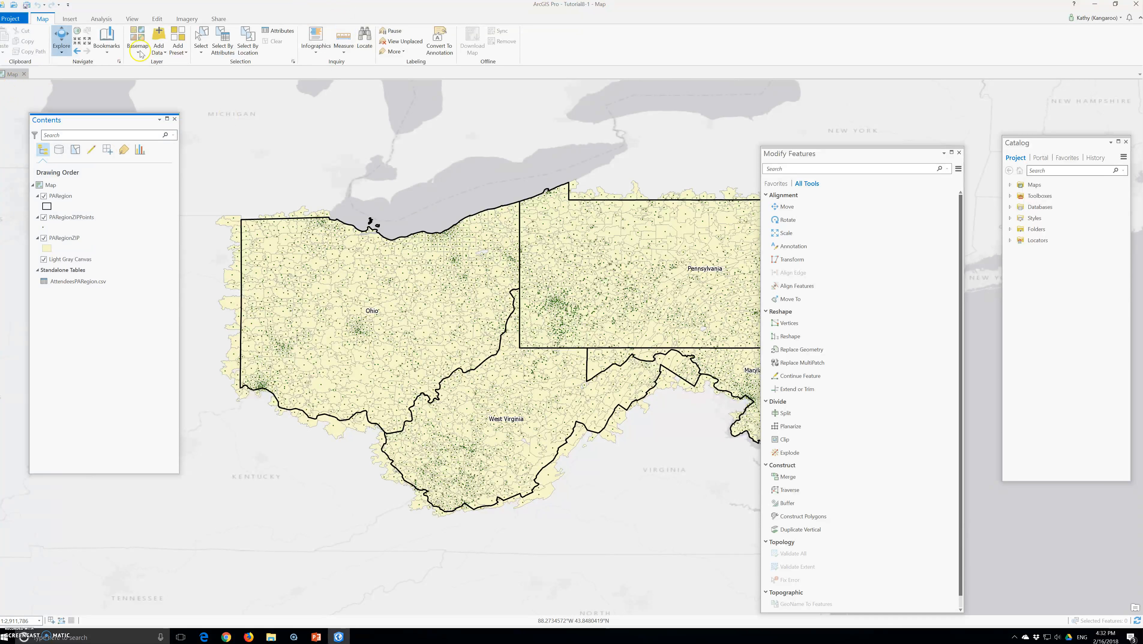
Close the Modify Features pane and expand the project's Toolboxes in the Catalog
left_click(959, 153)
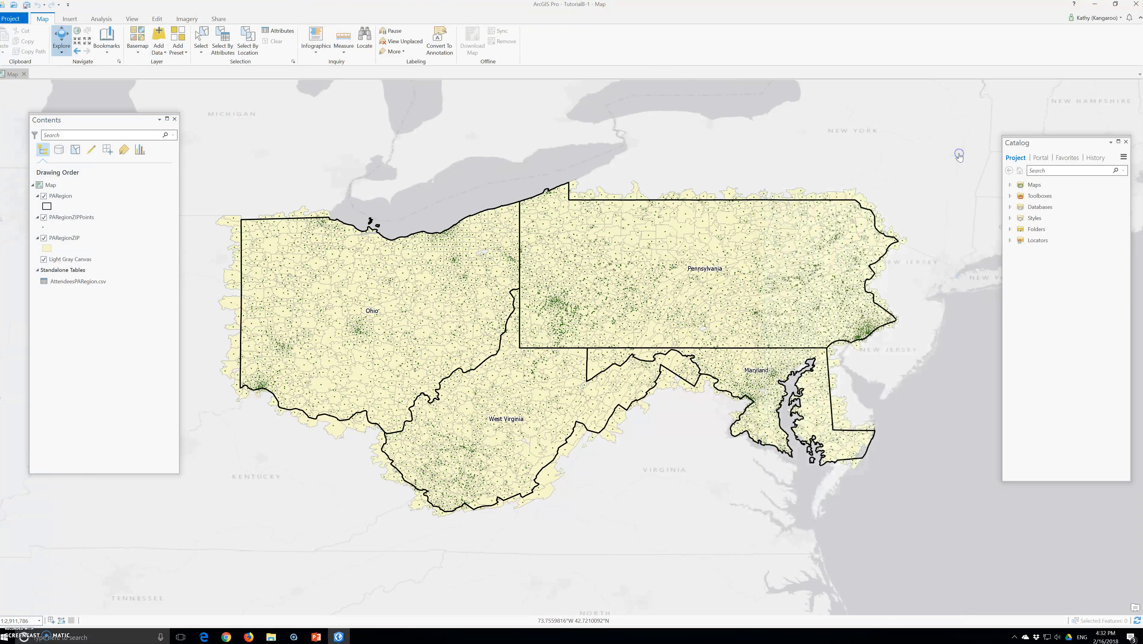
left_click(1009, 196)
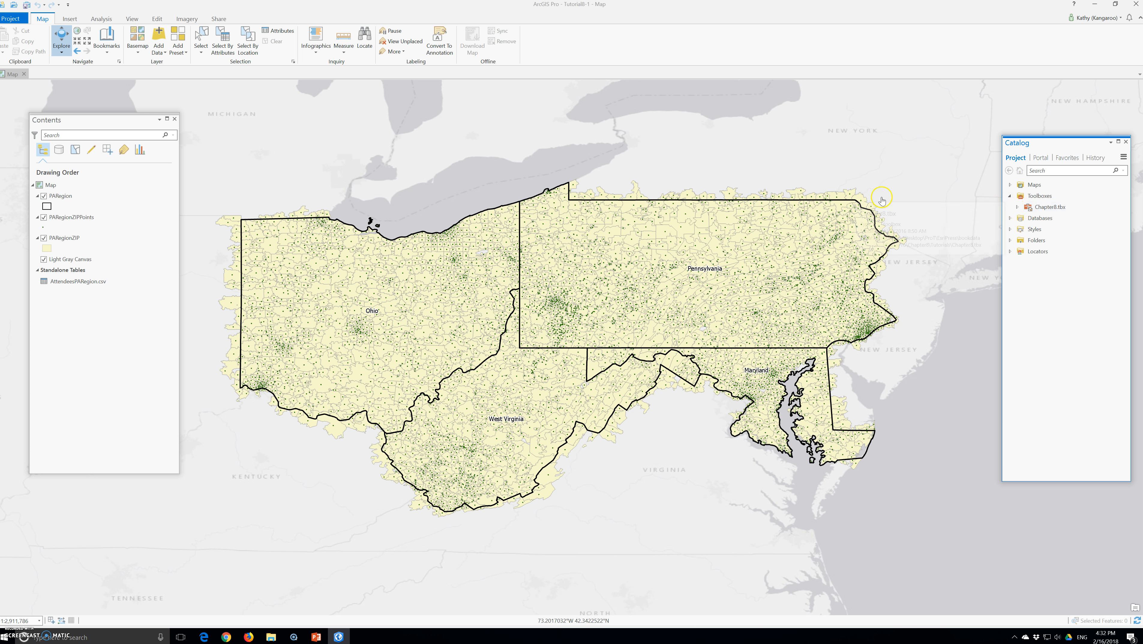
Search the geoprocessing tools for "create address locator" and open the Create Address Locator tool
left_click(90, 20)
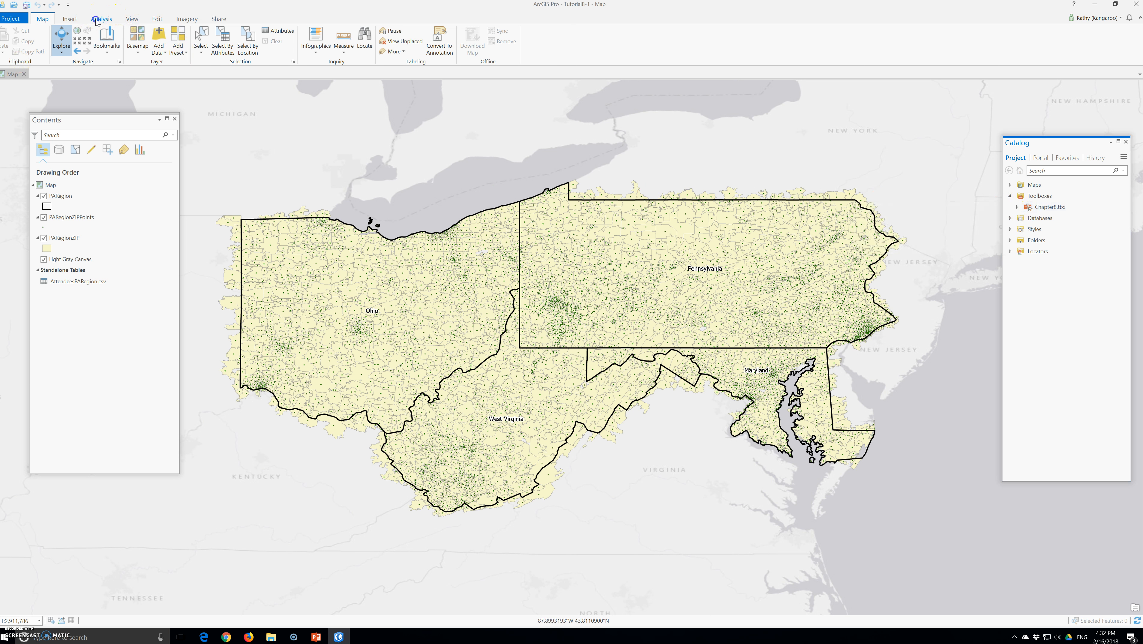
left_click(111, 41)
left_click(399, 212)
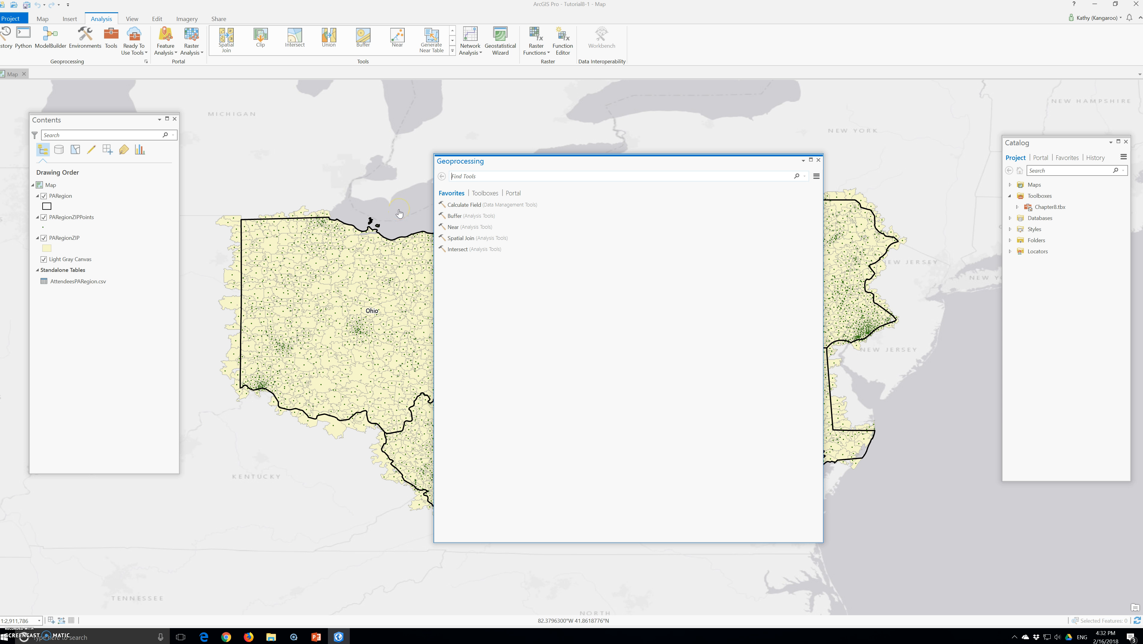
left_click(469, 180)
type("create")
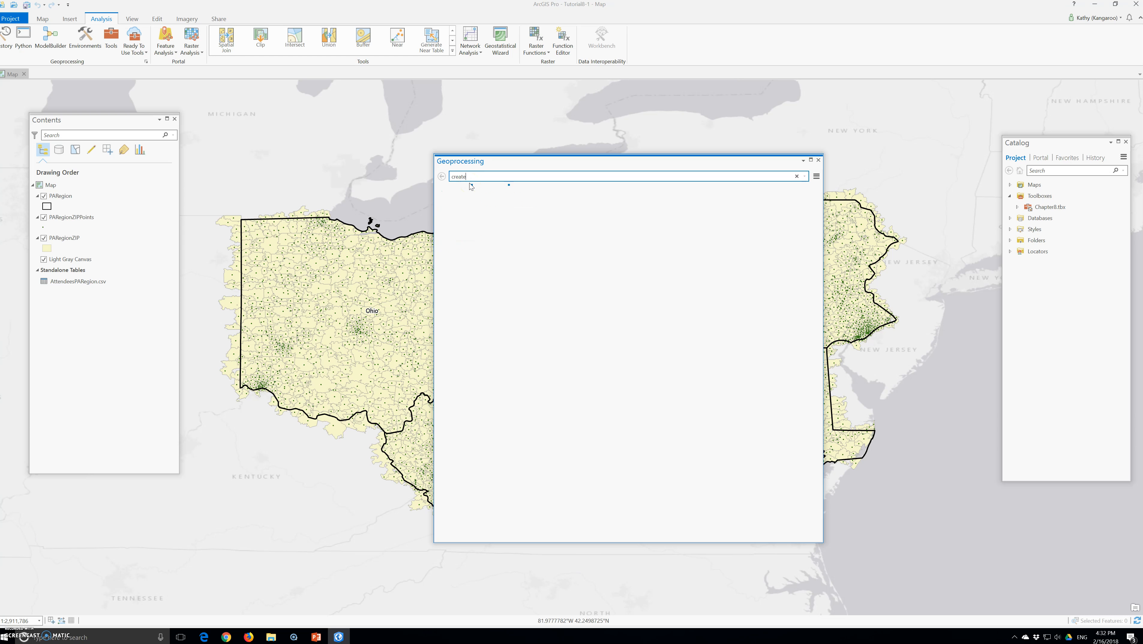
type(" address locator")
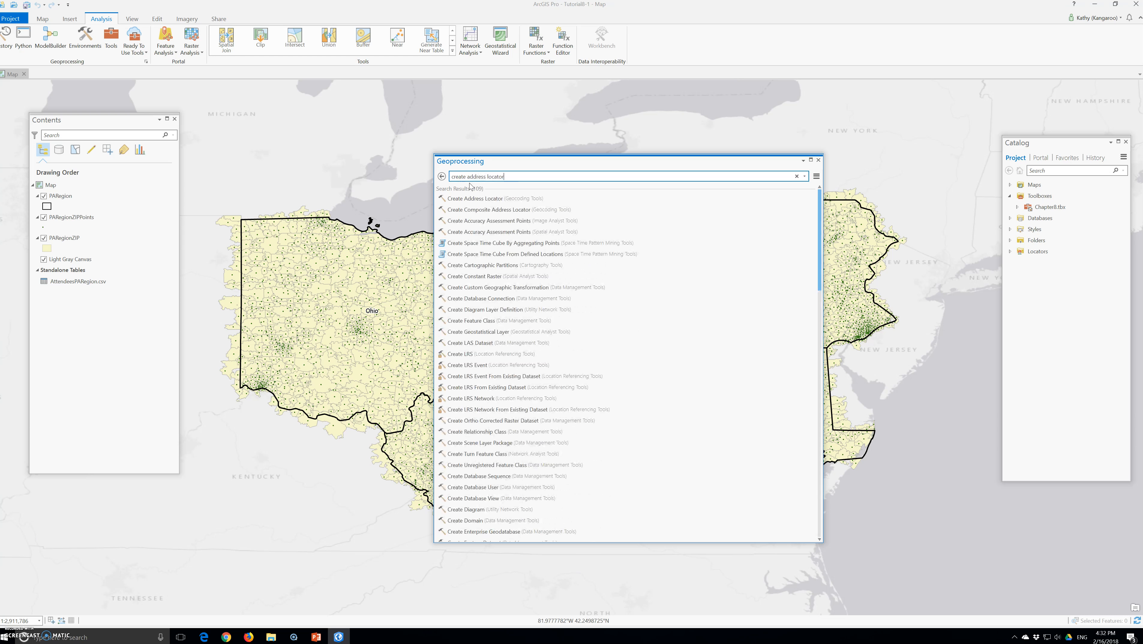
left_click(479, 199)
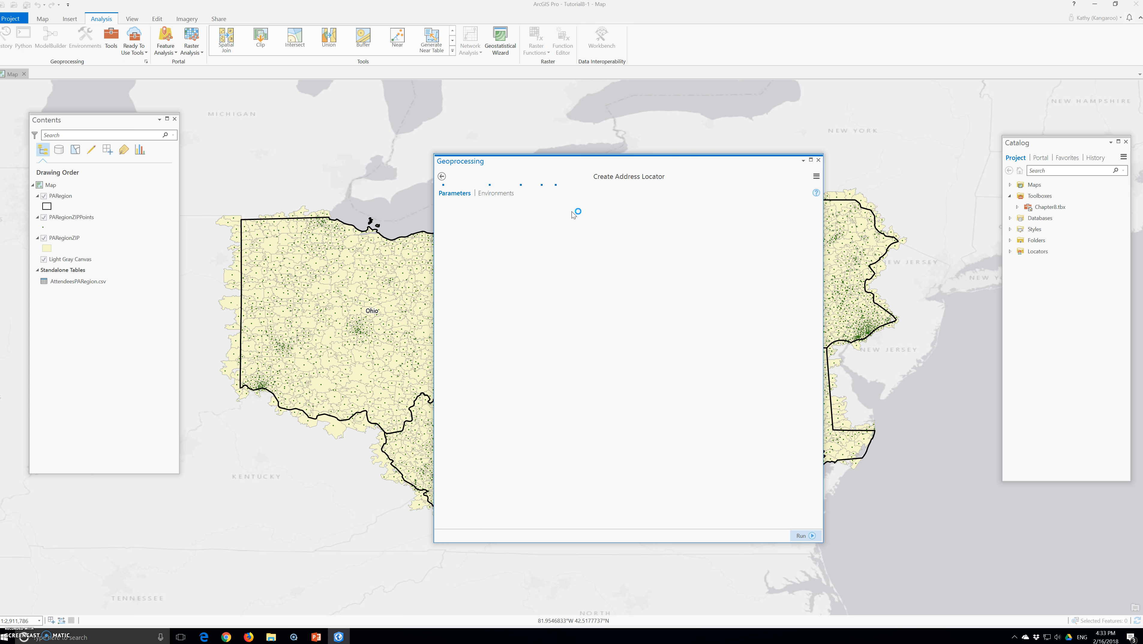
left_click(572, 207)
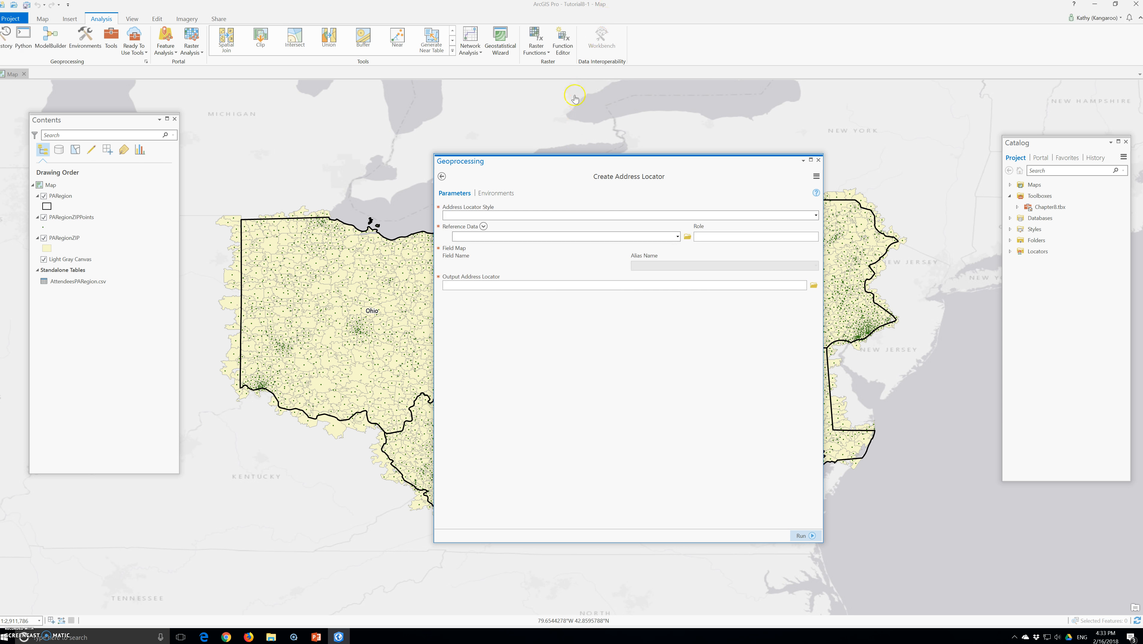
Set the address locator style to US Address - ZIP 5-Digit and use PARegionZIPPoints as reference data with the Primary Table role
left_click(567, 216)
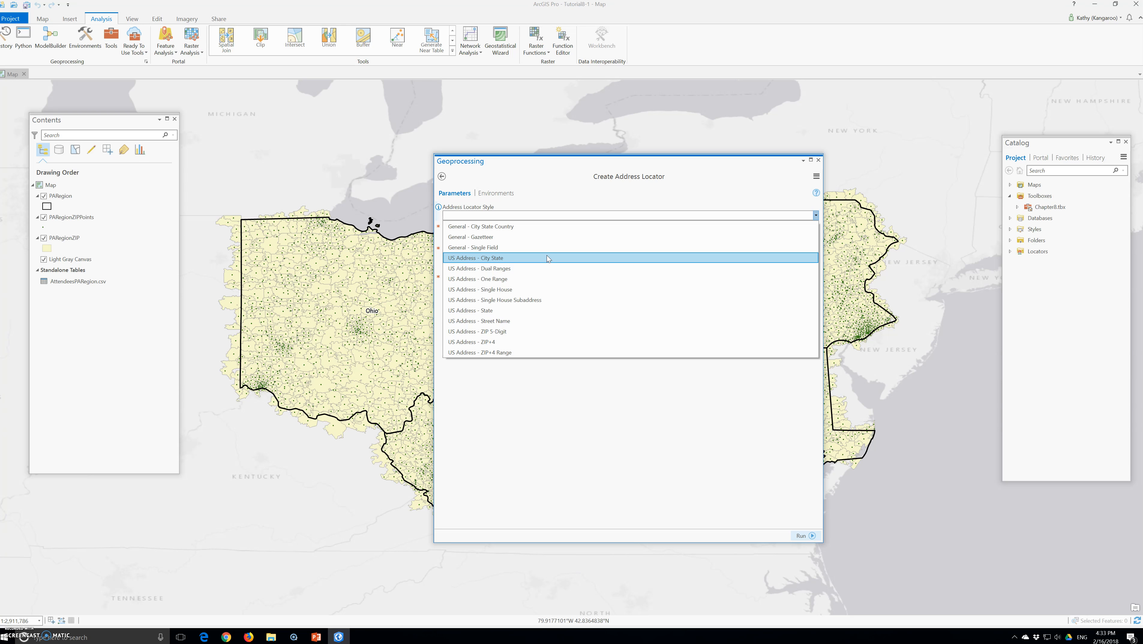
left_click(521, 336)
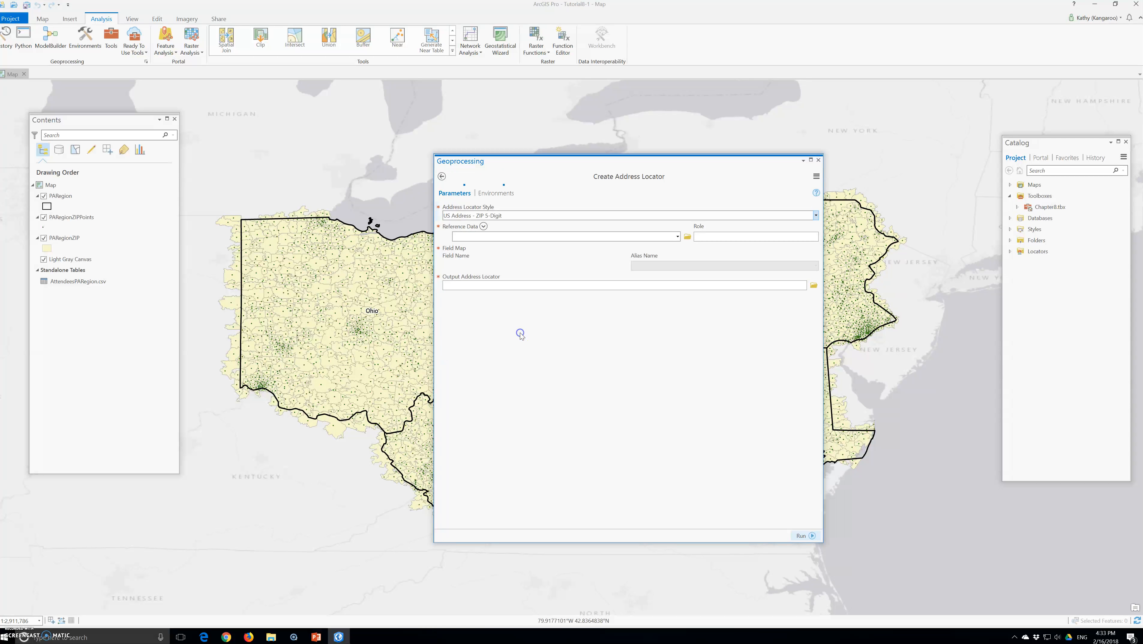
left_click(492, 237)
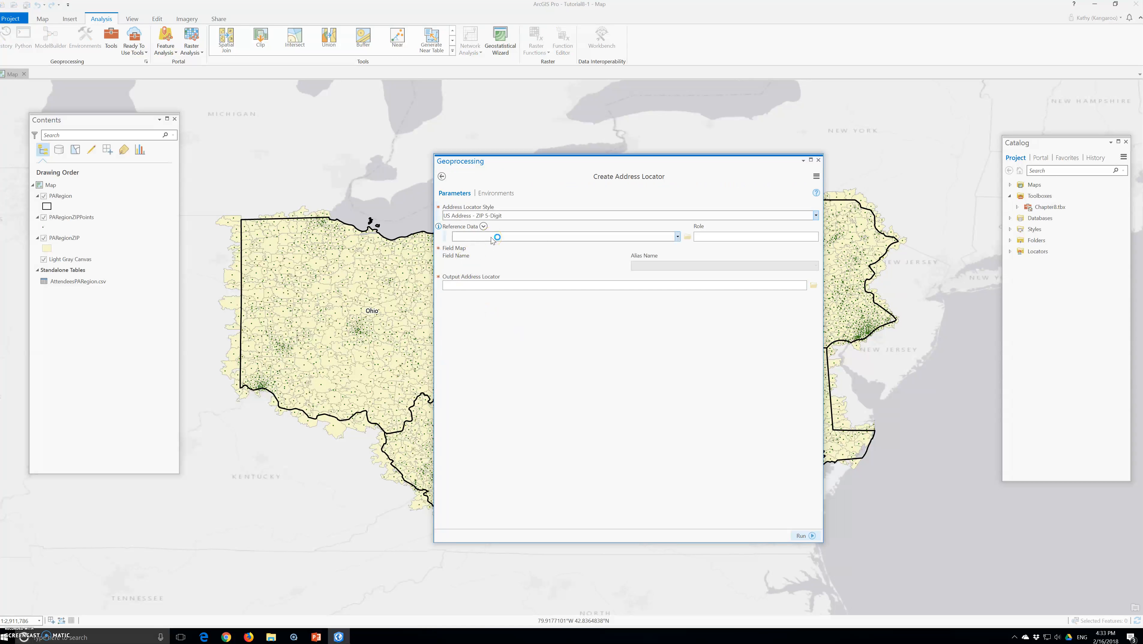
left_click(677, 237)
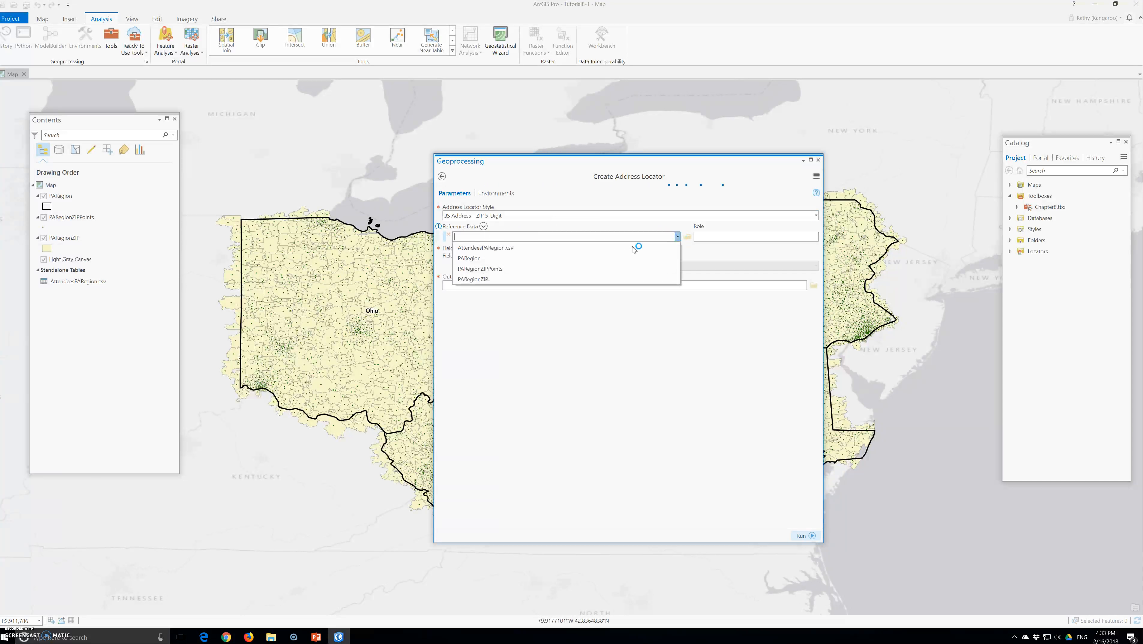
left_click(677, 237)
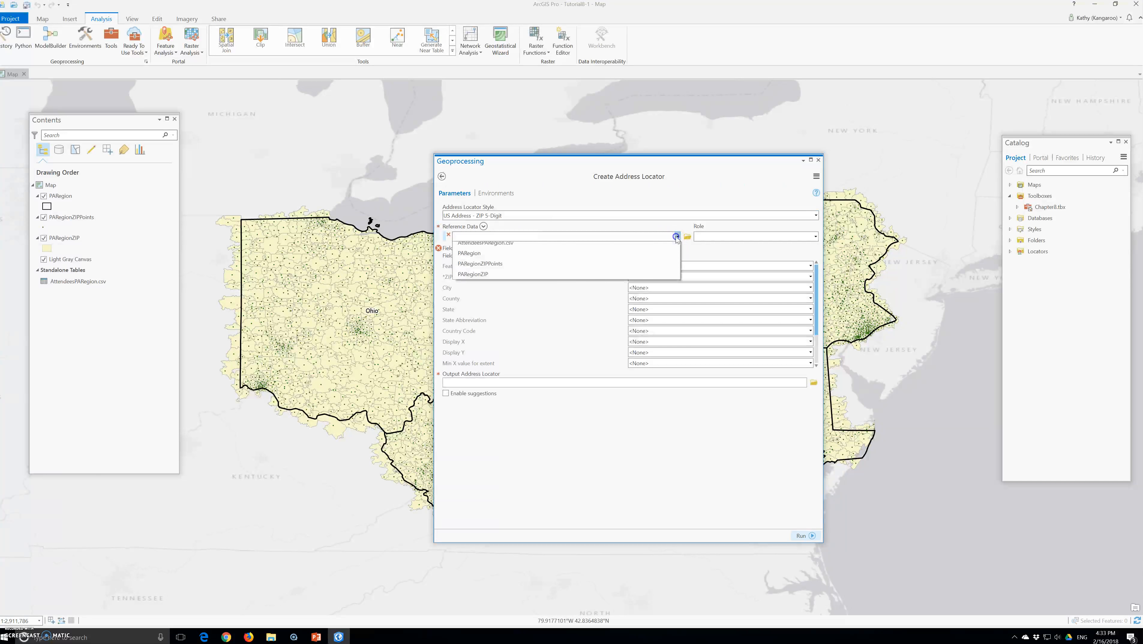
left_click(533, 265)
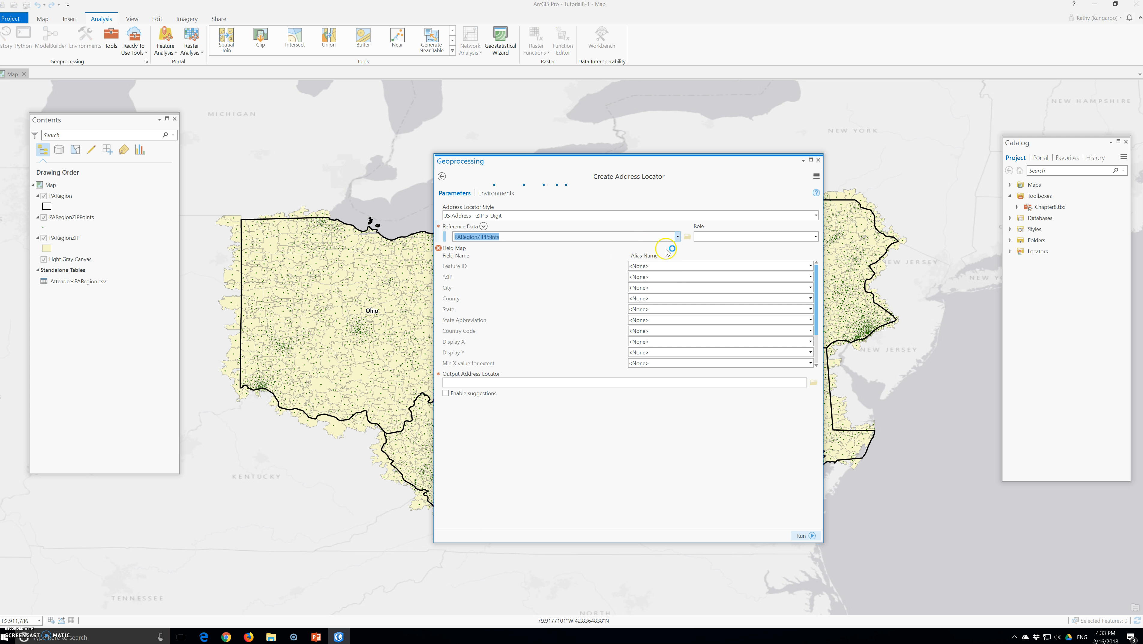
left_click(816, 237)
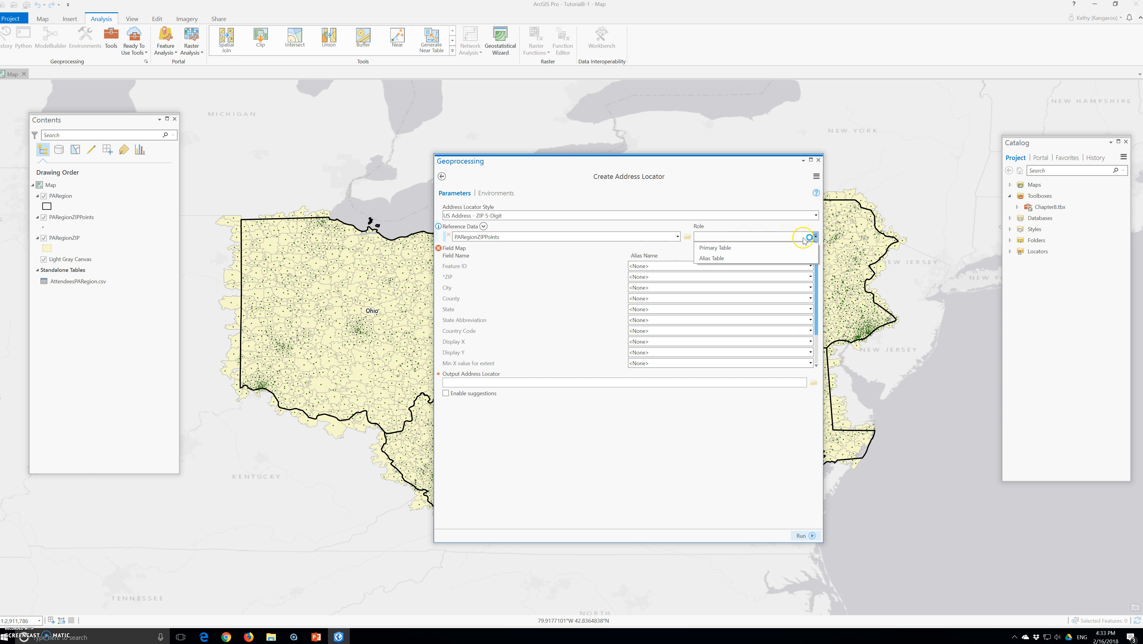
left_click(758, 249)
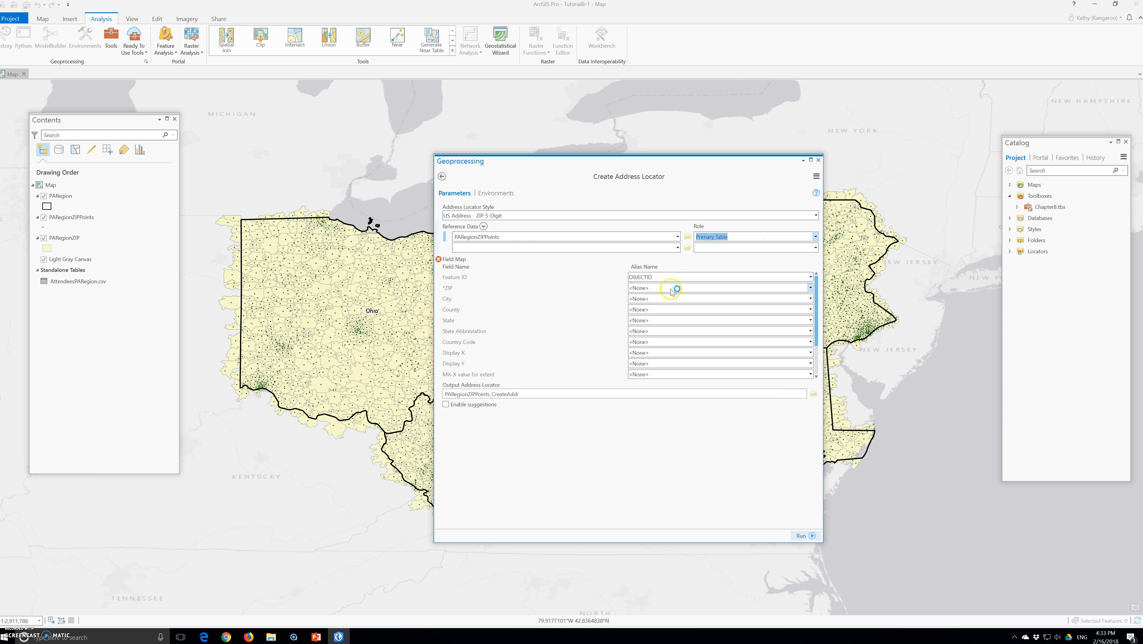
Map the locator's ZIP field to ZIPCodeNum and run the Create Address Locator tool
left_click(672, 289)
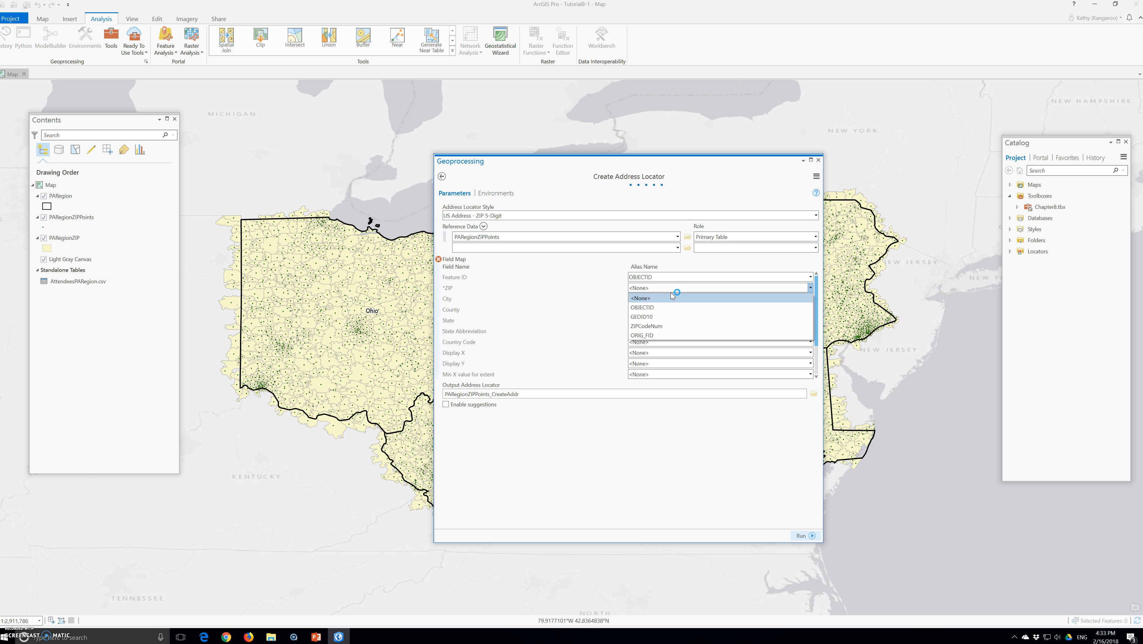
left_click(675, 321)
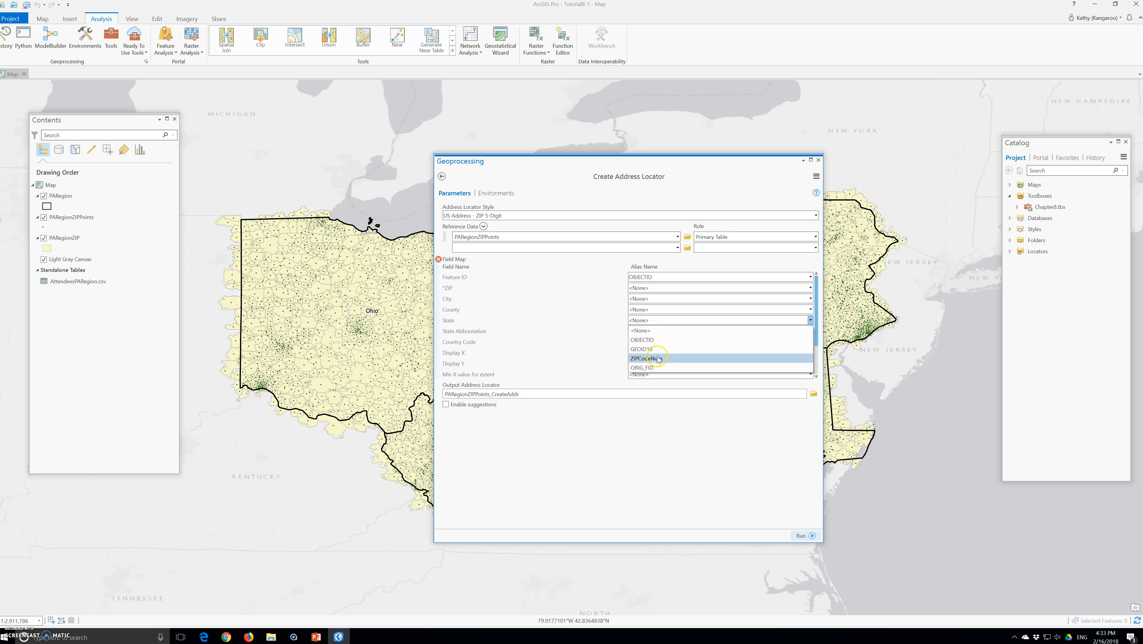
left_click(604, 322)
left_click(652, 288)
left_click(666, 326)
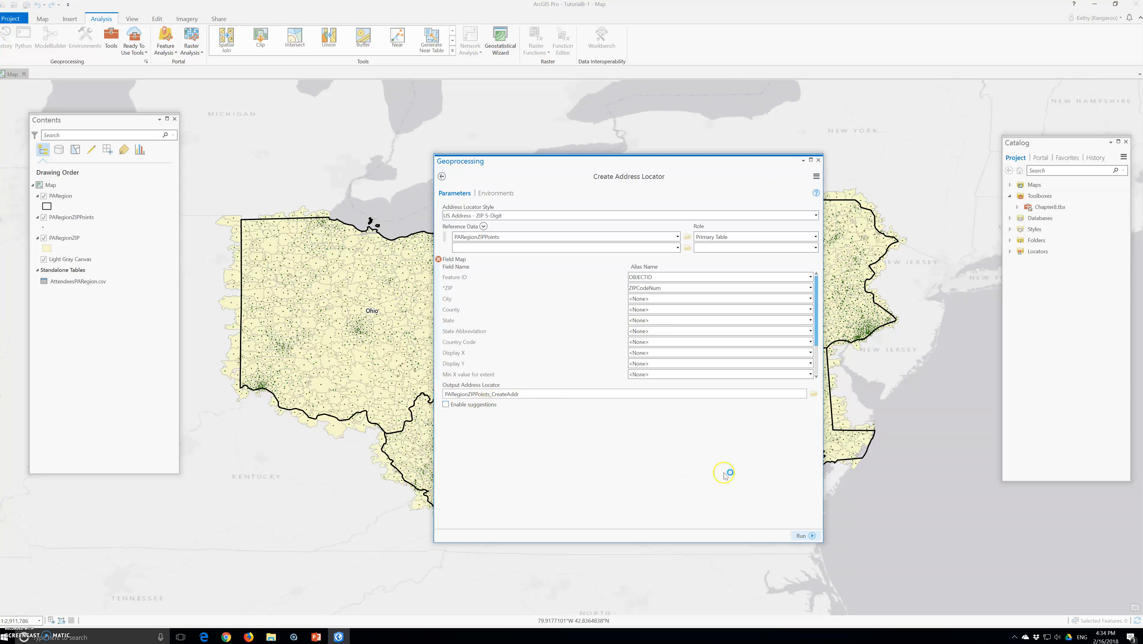
left_click(811, 536)
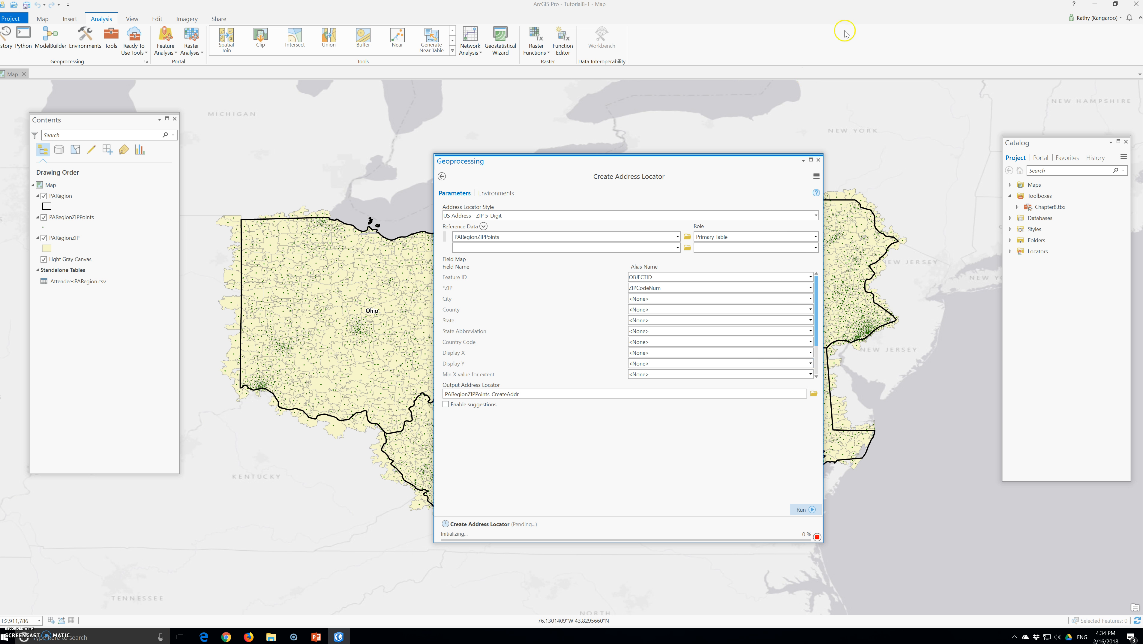
Review the geocoding options in the properties of the PARegionZIPPoints_CreateAddr locator, and close the Geoprocessing pane
left_click(1016, 252)
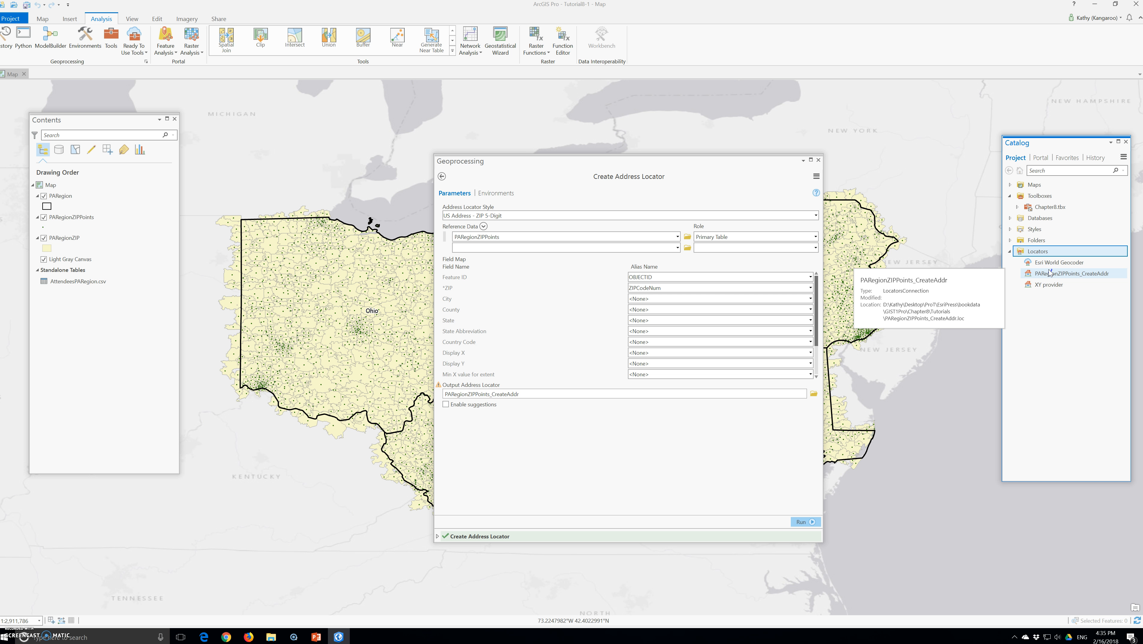
right_click(1049, 272)
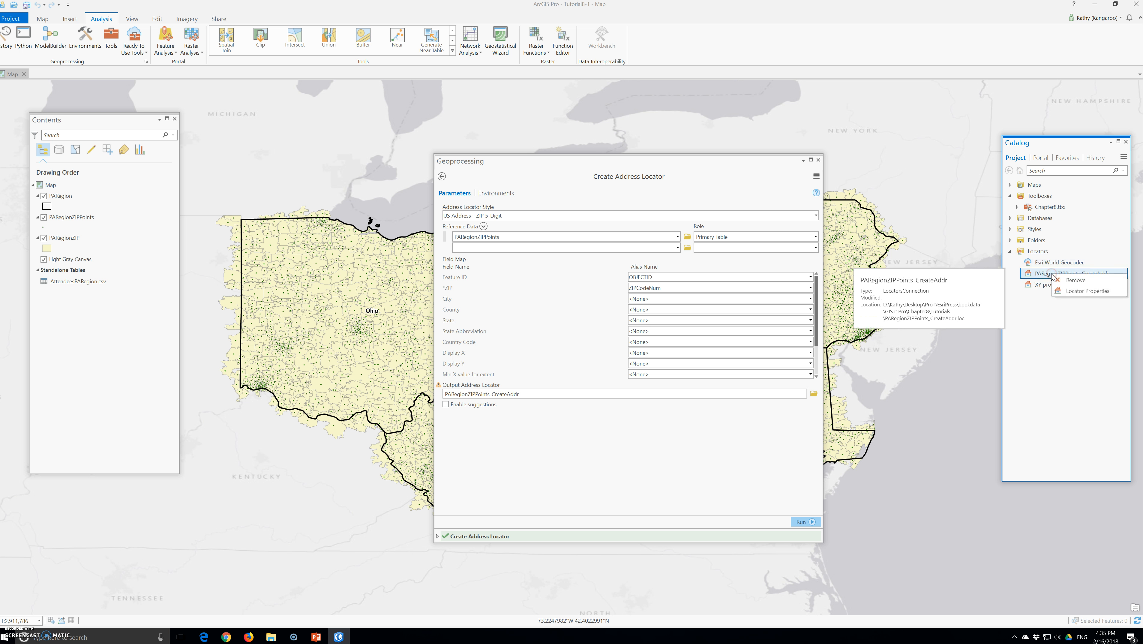
left_click(1086, 291)
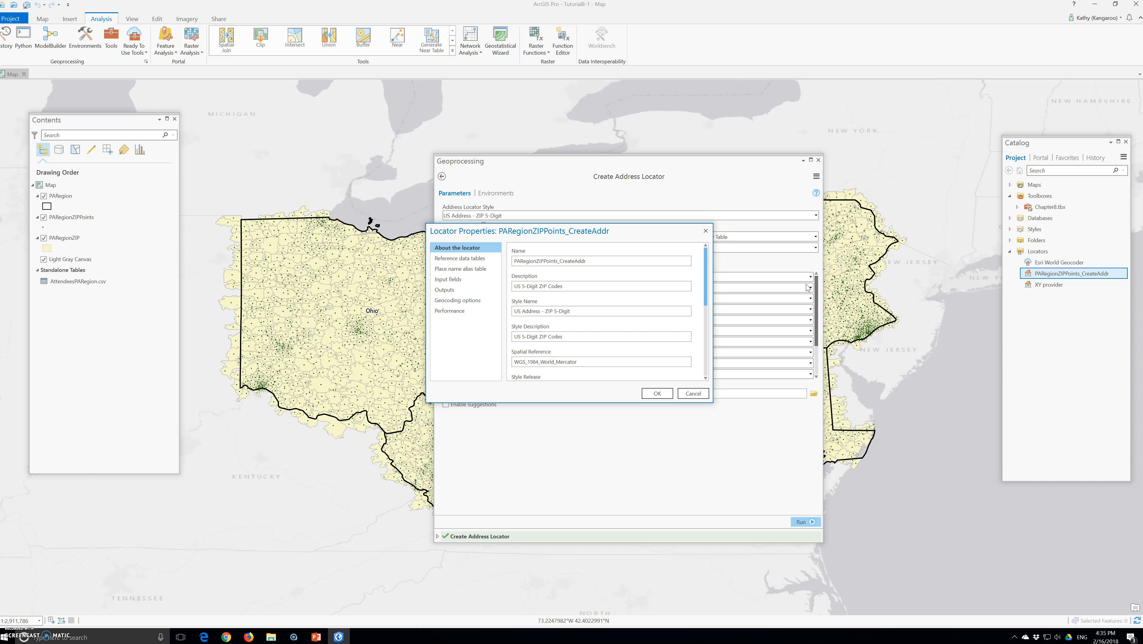
left_click(477, 302)
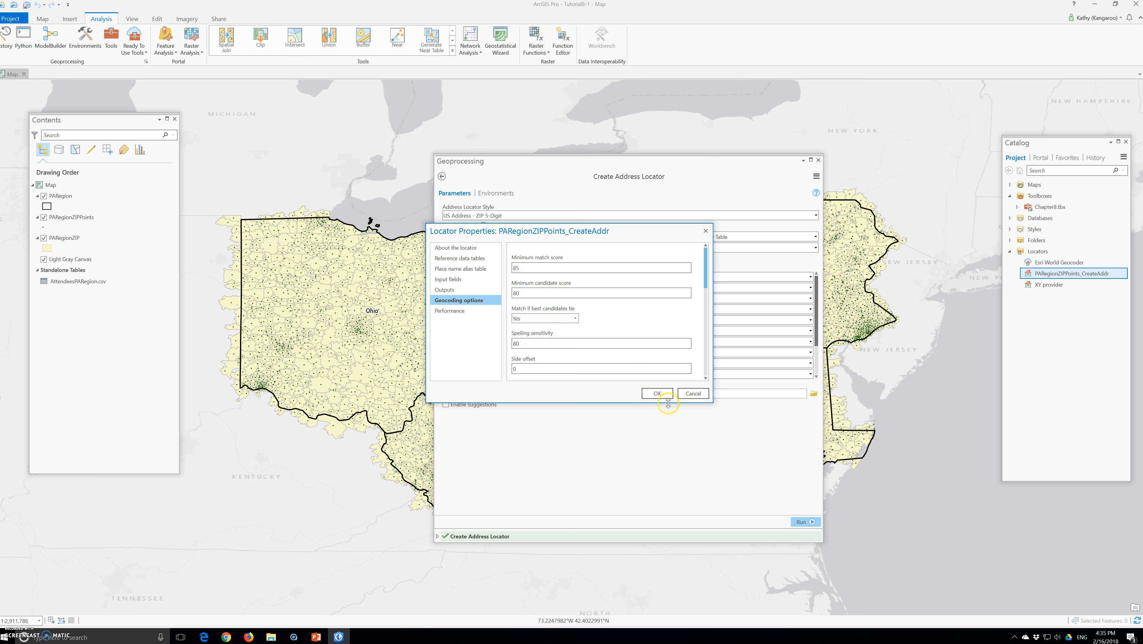
left_click(657, 392)
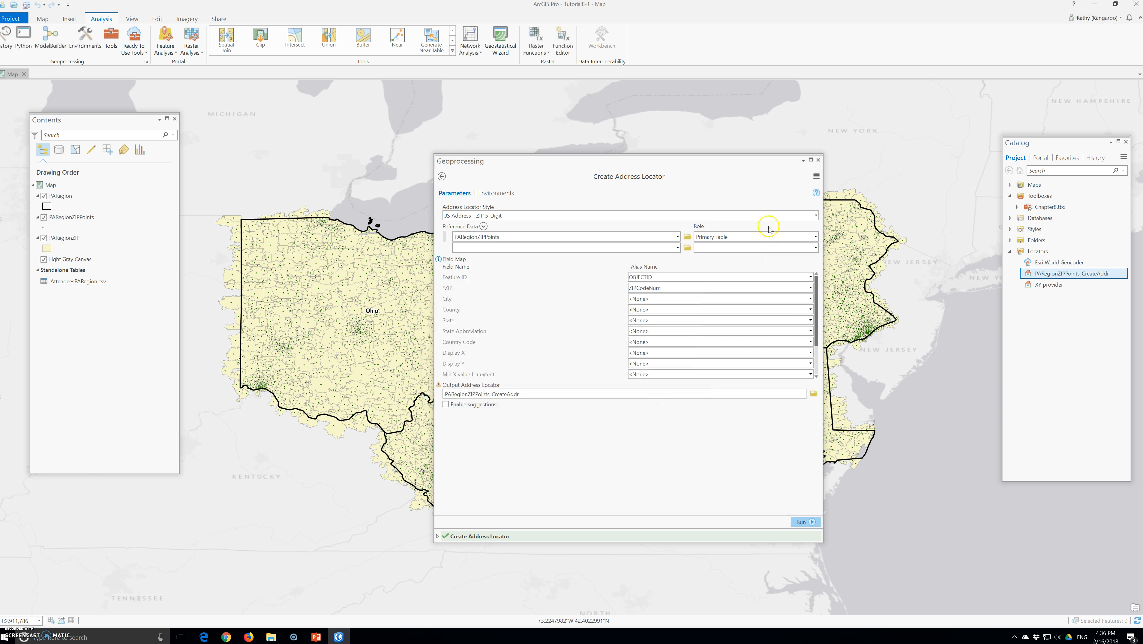
left_click(818, 159)
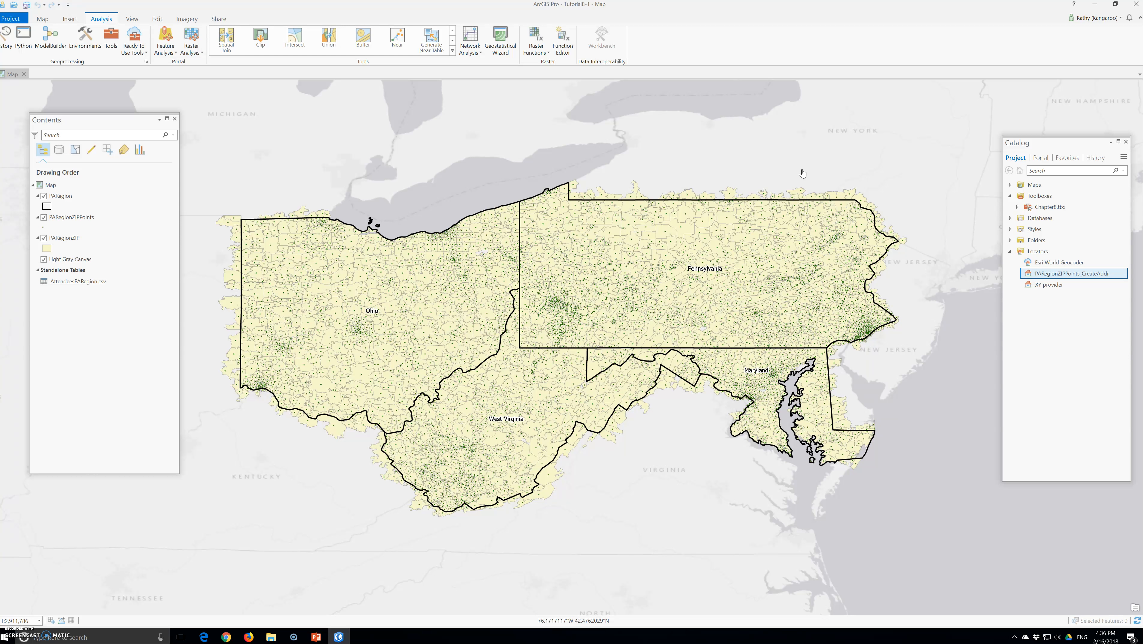
Open the AttendeesPARegion.csv attribute table and move the Contents pane off its columns
left_click(86, 284)
right_click(86, 285)
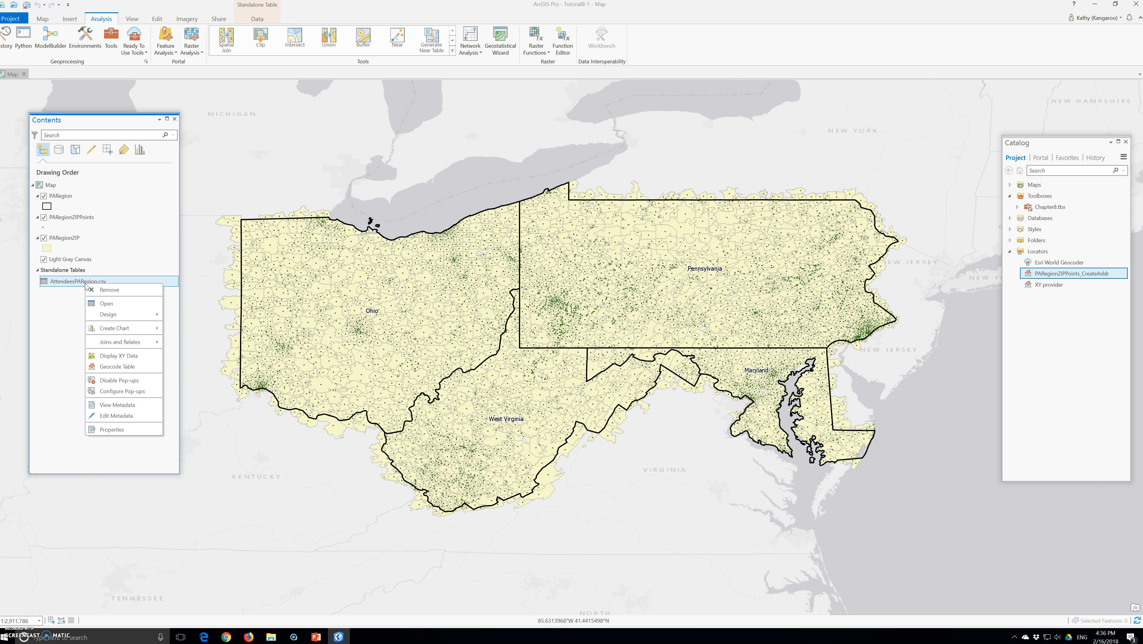
left_click(106, 303)
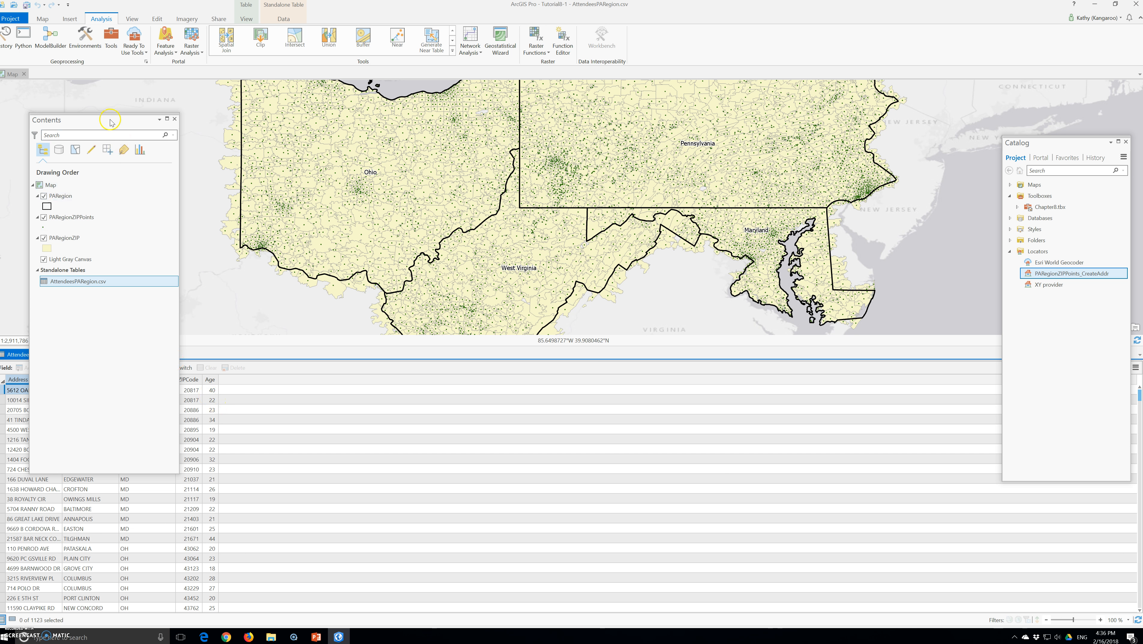
left_click_drag(94, 120, 324, 153)
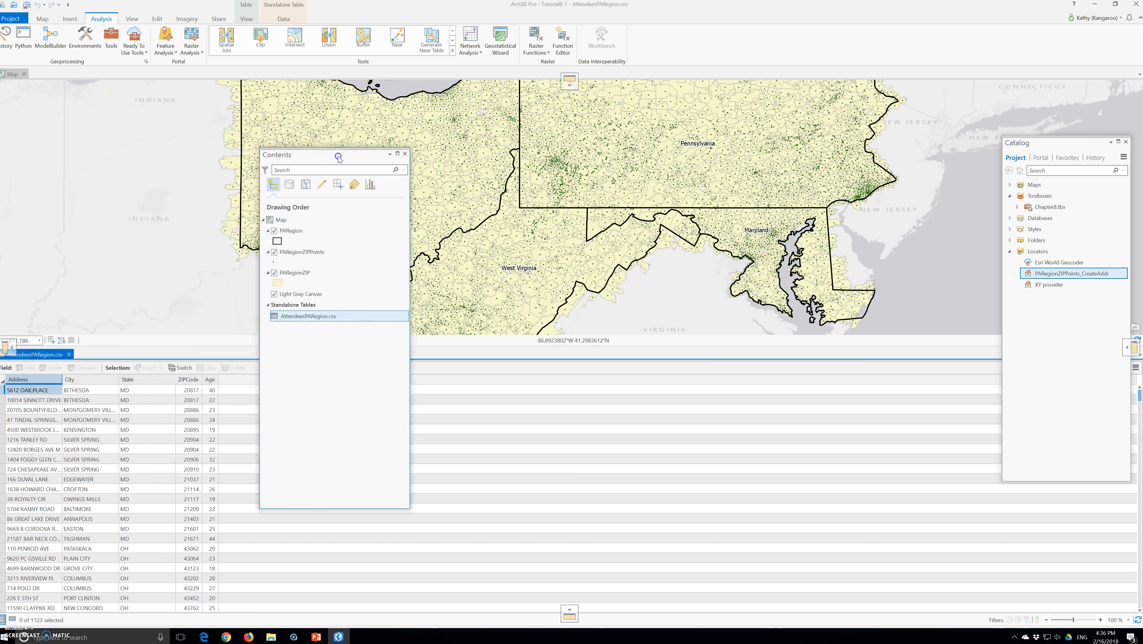
Sort the AttendeesPARegion.csv table by ZIPCode in ascending and again in descending order, and look through its rows
right_click(191, 380)
left_click(217, 386)
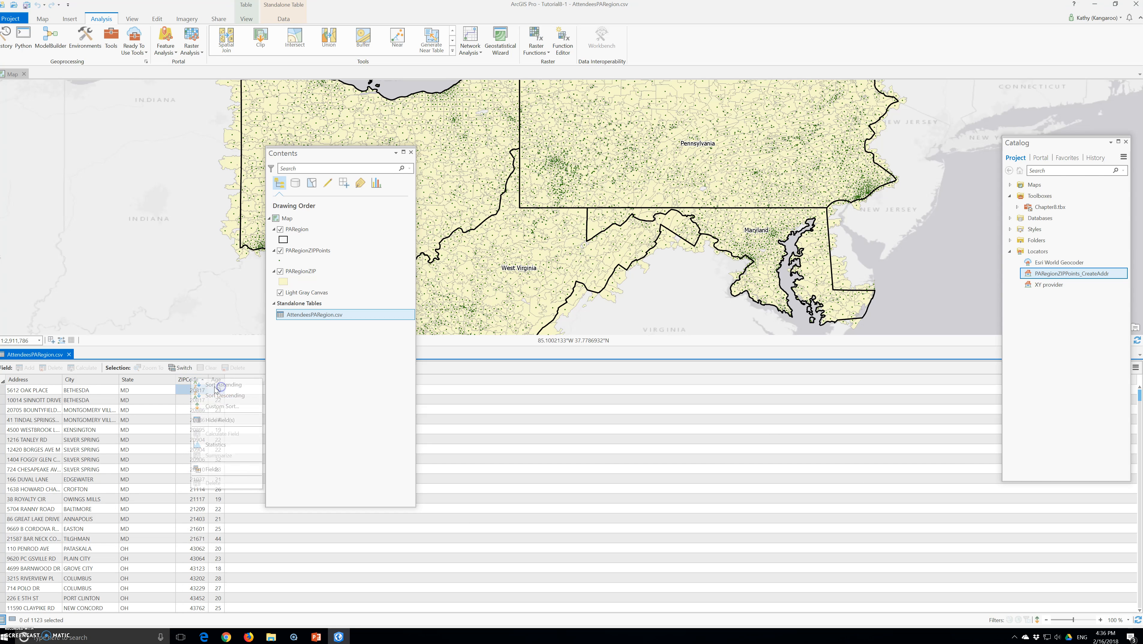
right_click(191, 380)
left_click(215, 396)
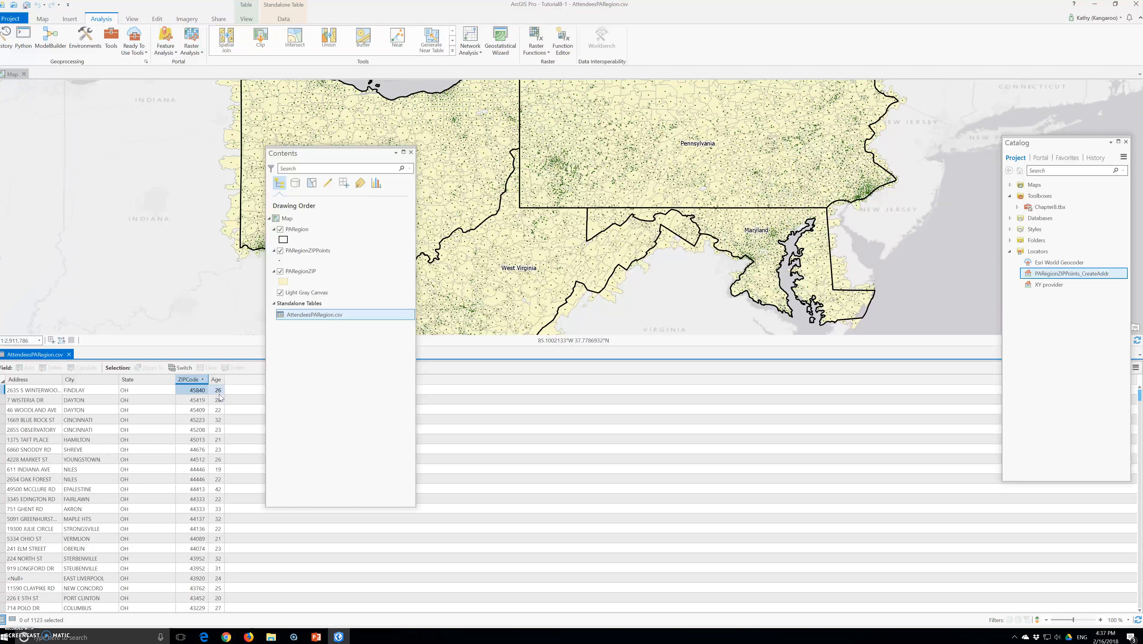
scroll(202, 395, "down", 2)
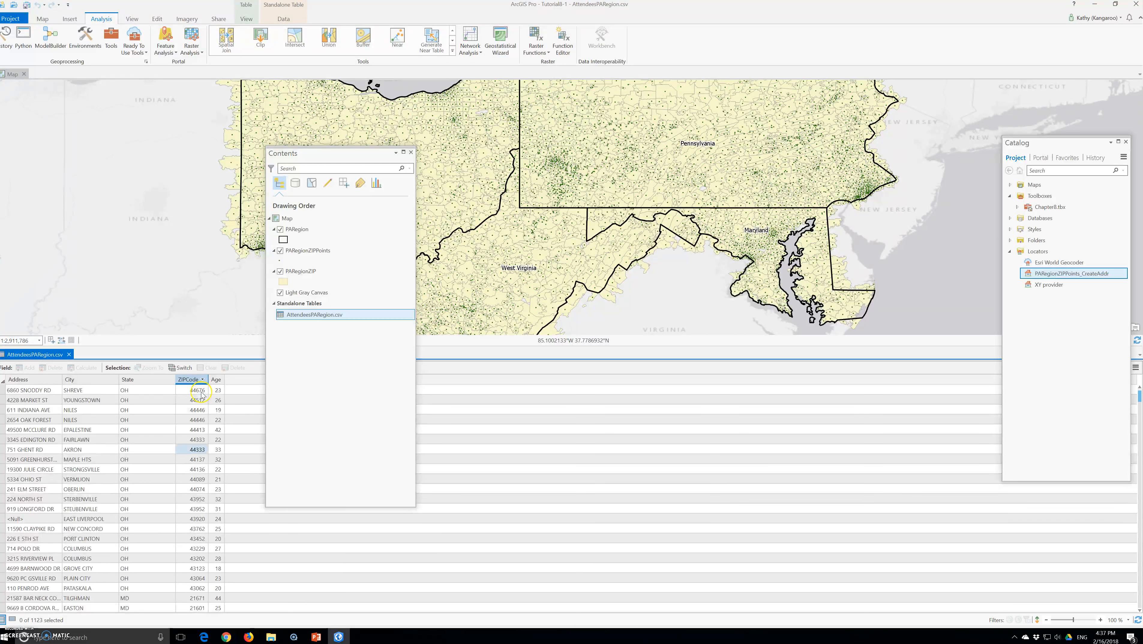
scroll(201, 395, "up", 2)
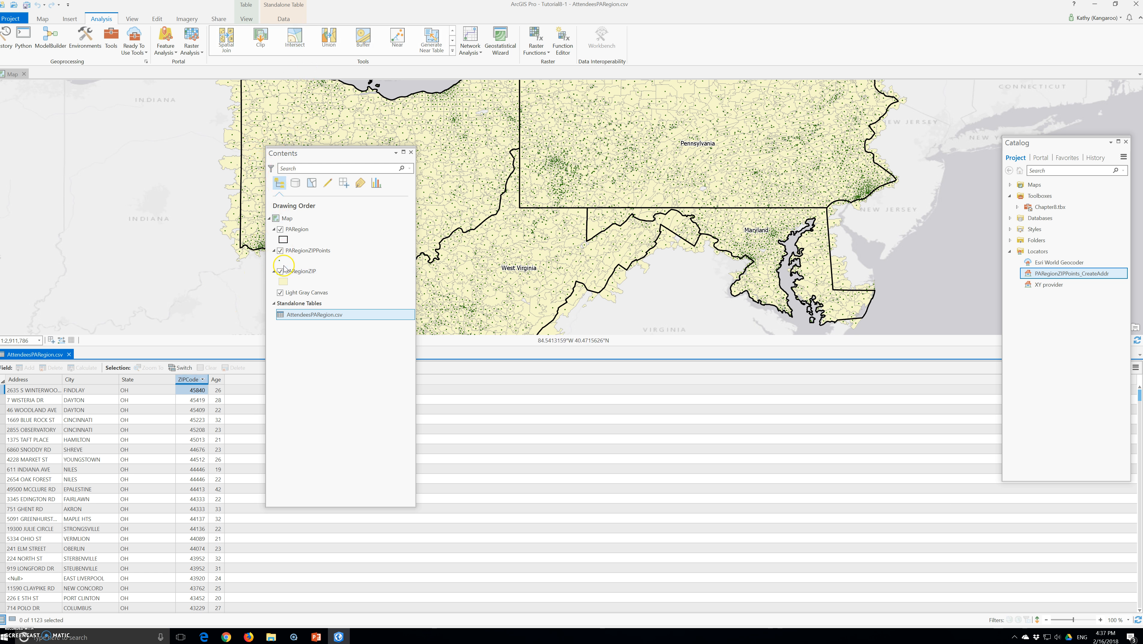
Open the Geocode Table guide for AttendeesPARegion.csv and widen its pane beside Contents to read its six steps
right_click(314, 317)
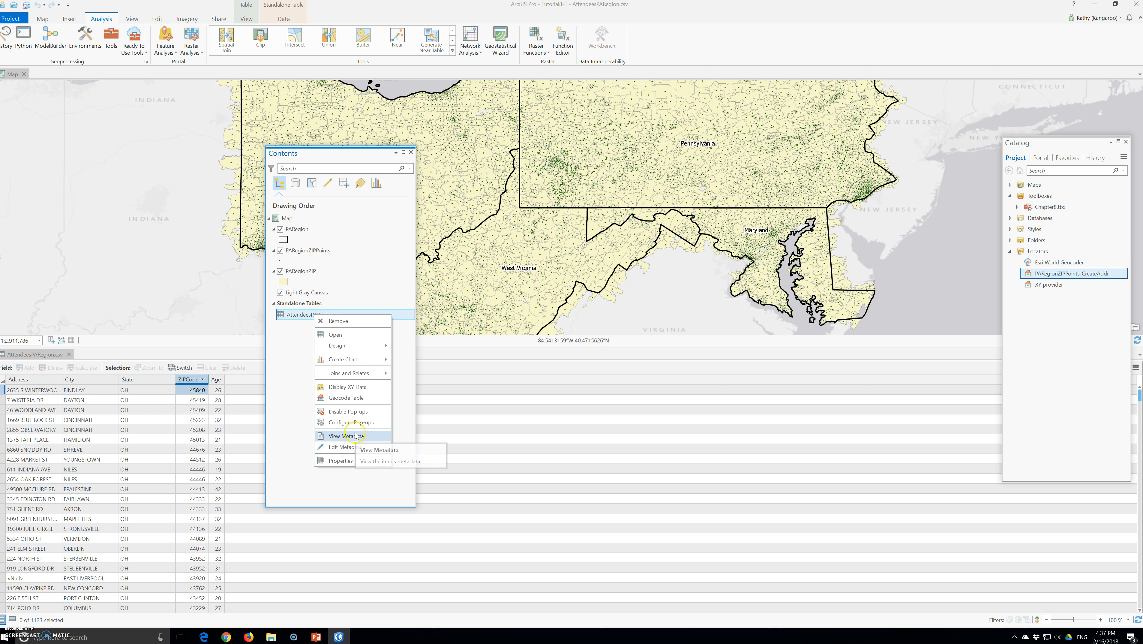
left_click(355, 399)
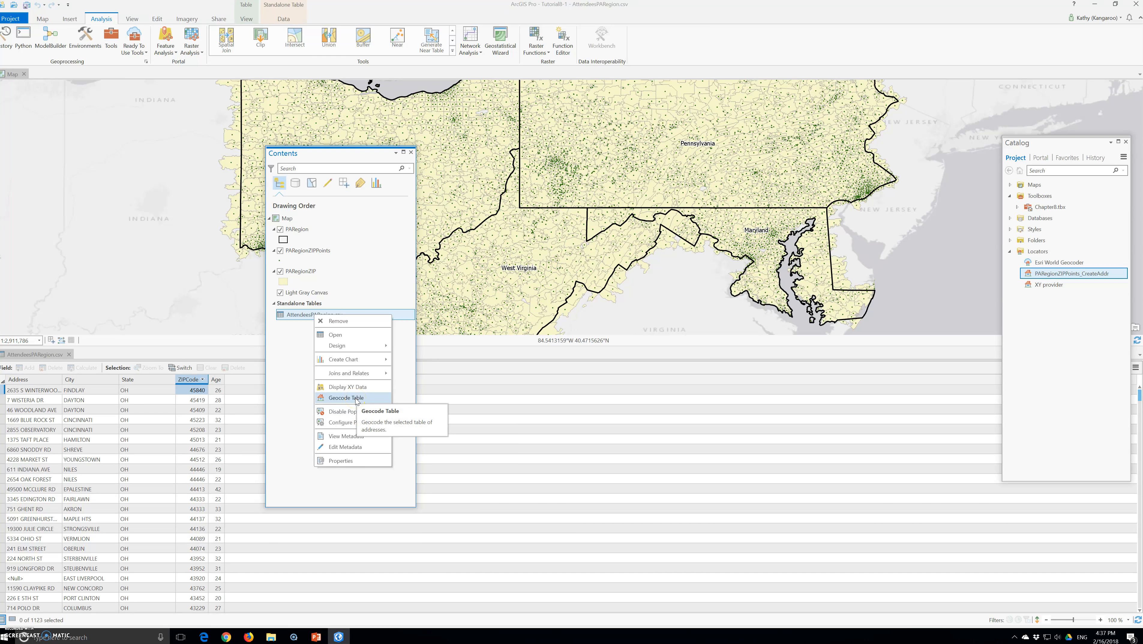
left_click(356, 397)
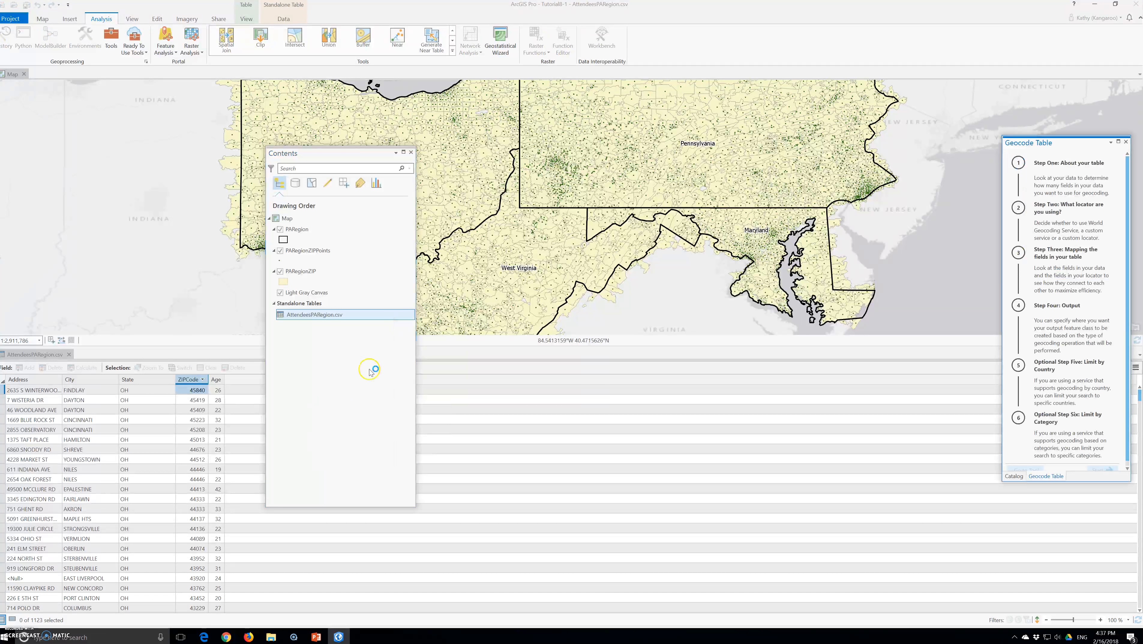
left_click_drag(350, 153, 234, 142)
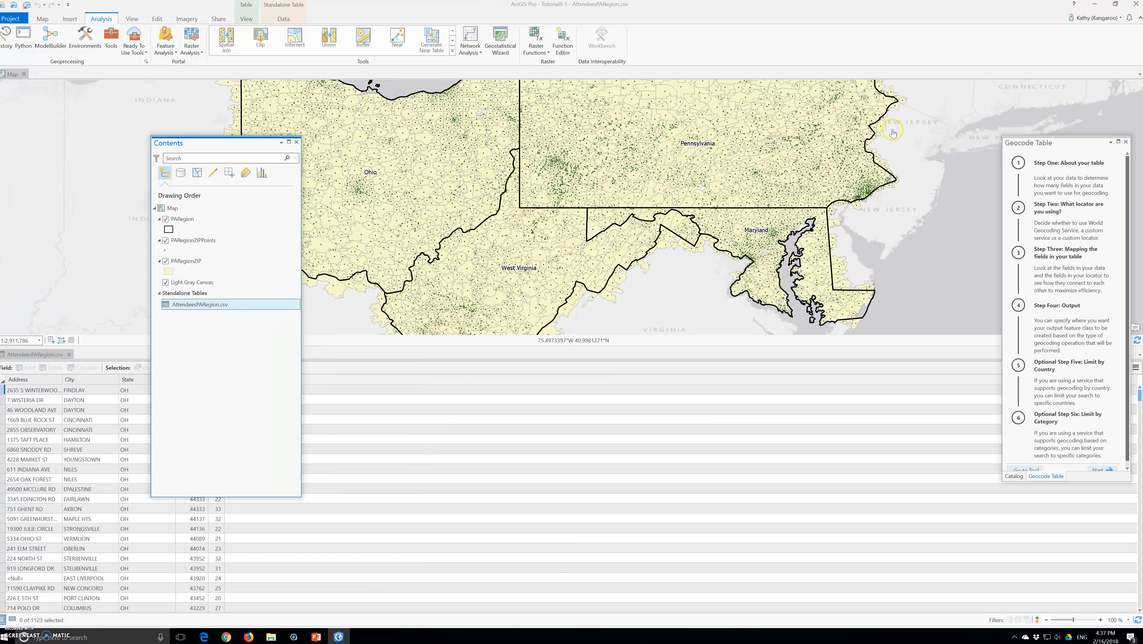
left_click_drag(1081, 142, 865, 156)
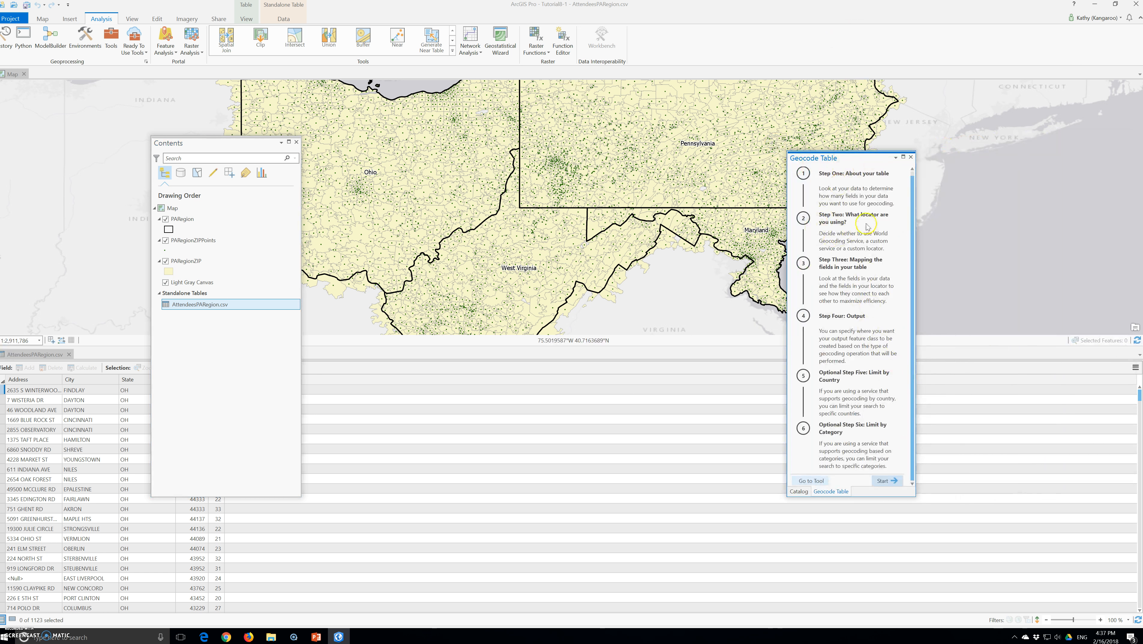
left_click_drag(826, 158, 582, 162)
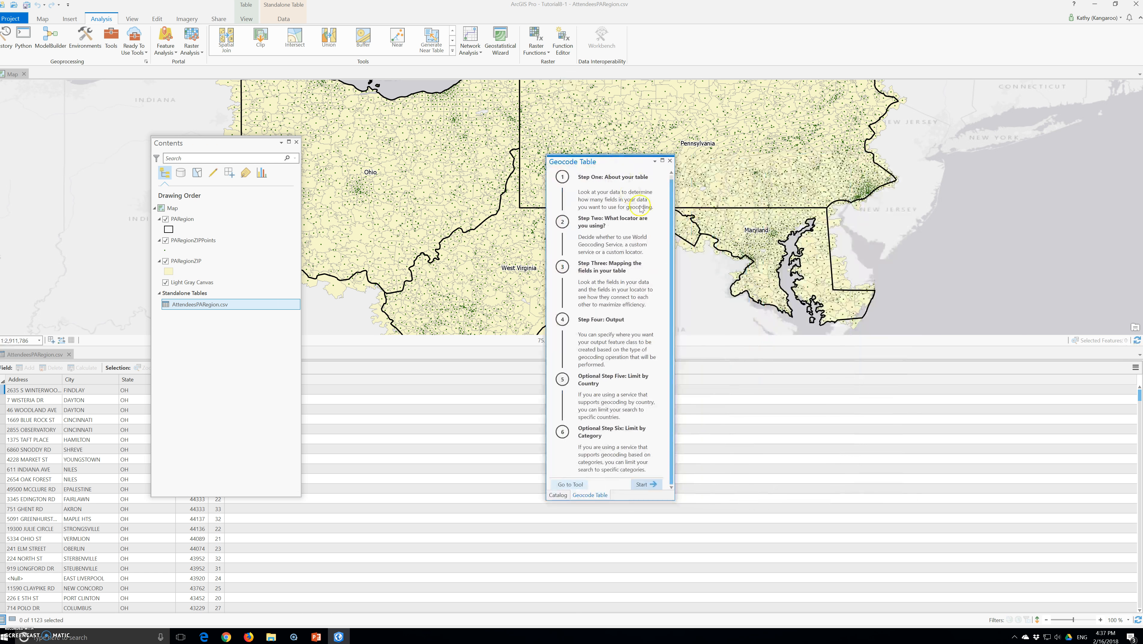
left_click_drag(674, 256, 769, 267)
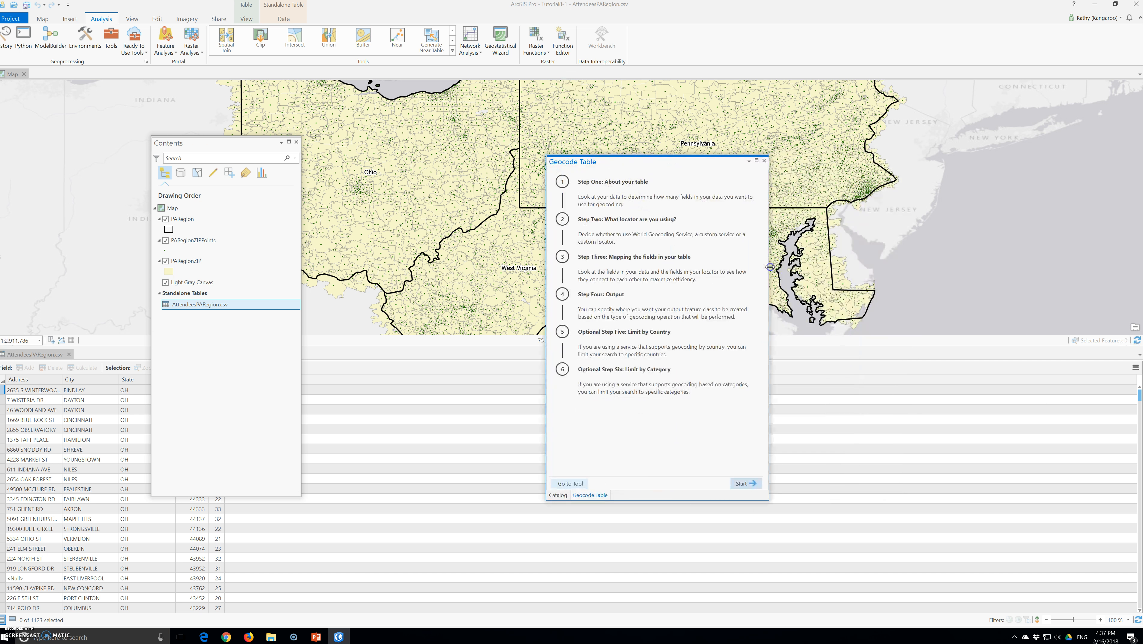
right_click(197, 305)
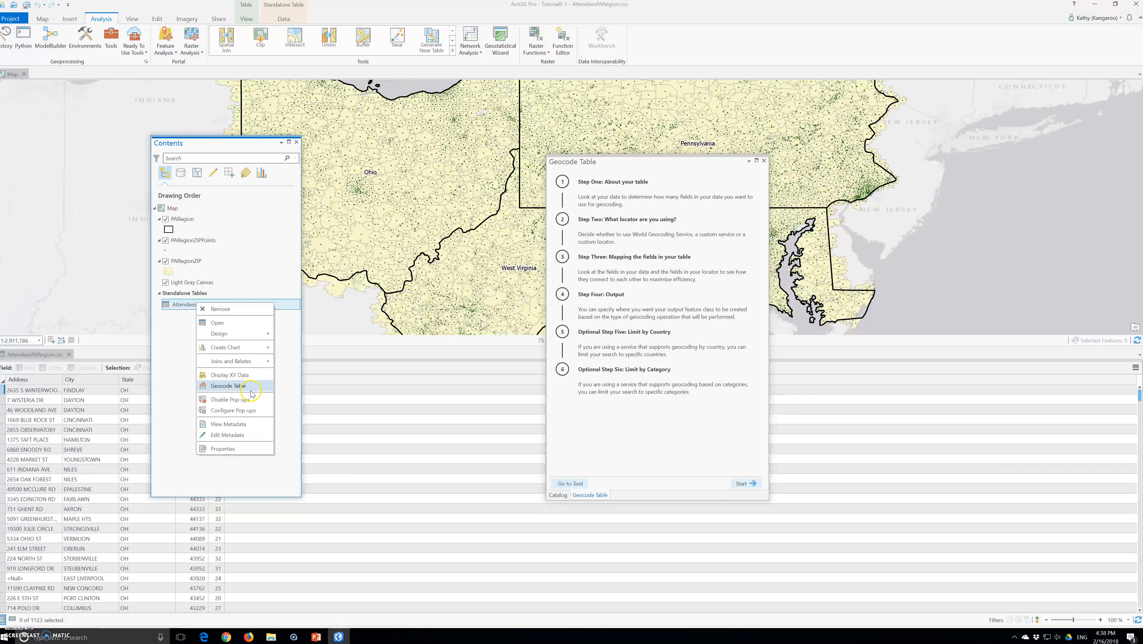
left_click(739, 483)
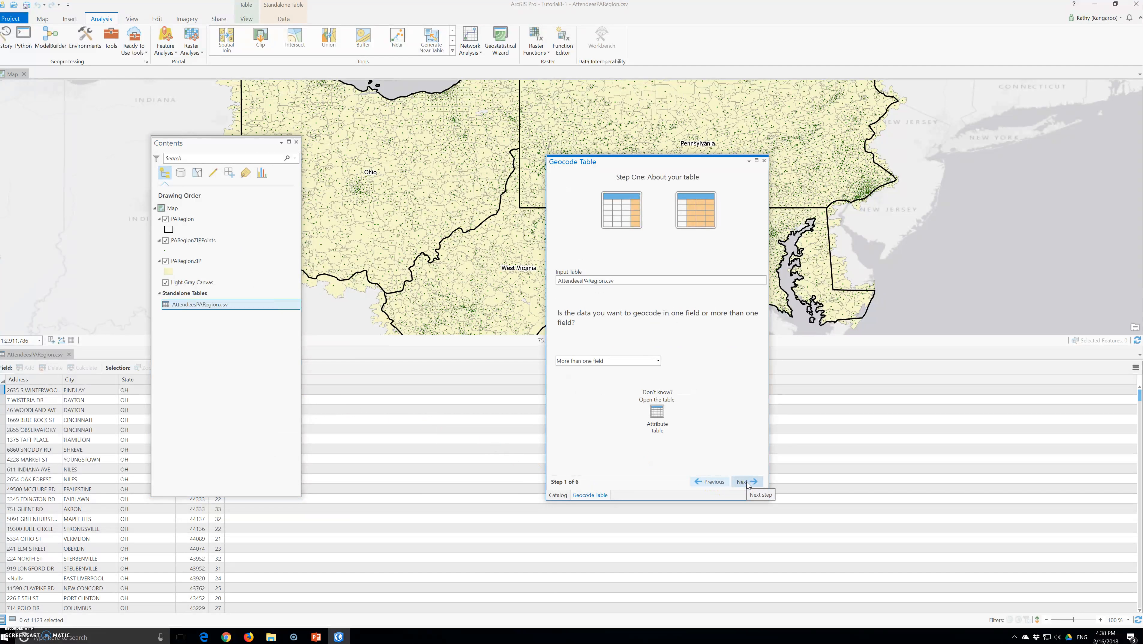
left_click(764, 160)
right_click(615, 293)
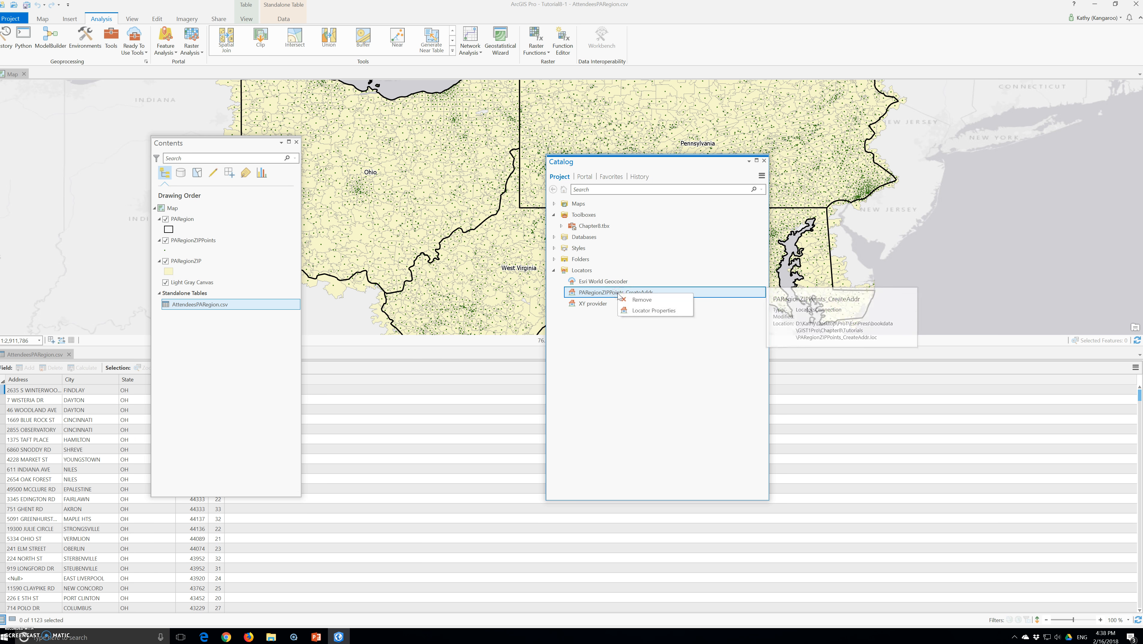
left_click(603, 291)
left_click(603, 291)
right_click(205, 305)
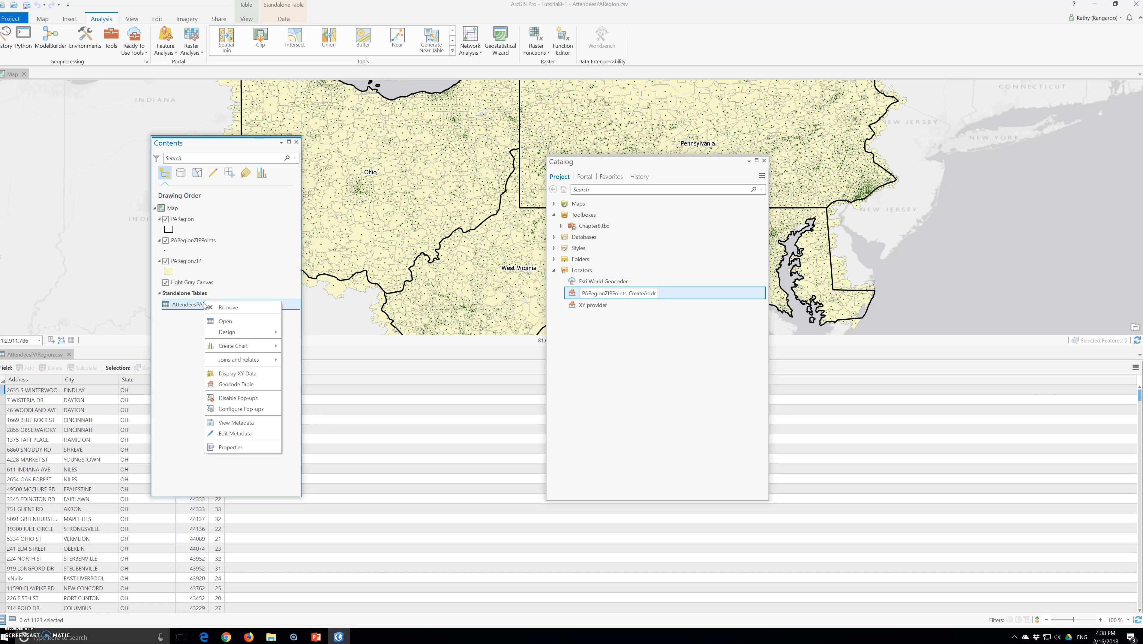
Search the geoprocessing tools for "geocode addresses" and open the Geocode Addresses tool
left_click(111, 40)
left_click(463, 178)
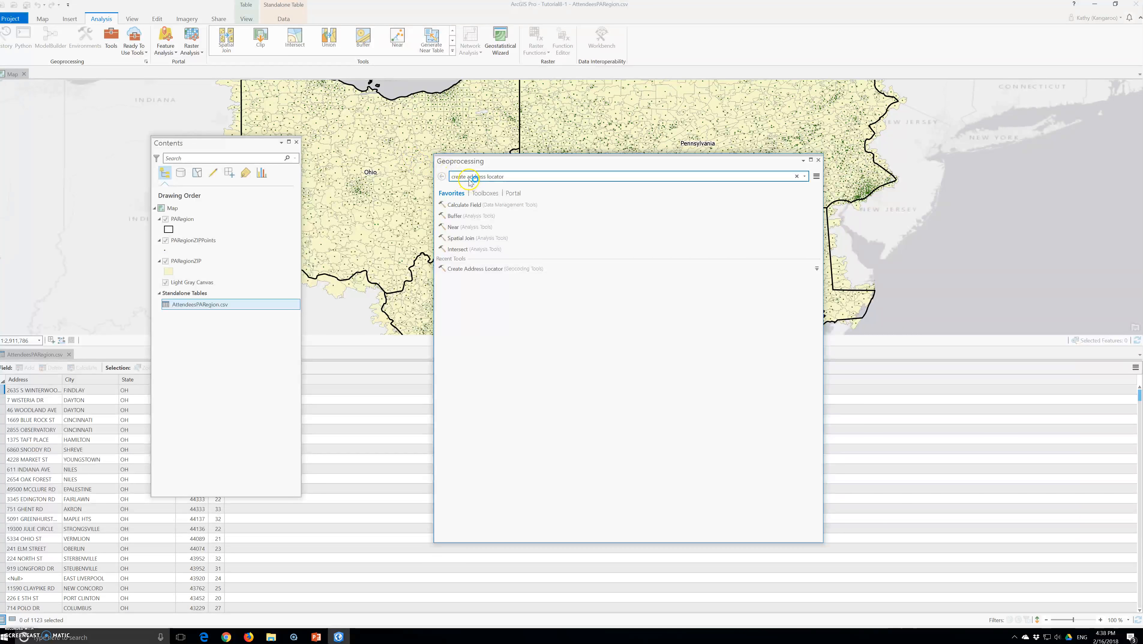
left_click_drag(505, 176, 440, 175)
type("geocode addresses")
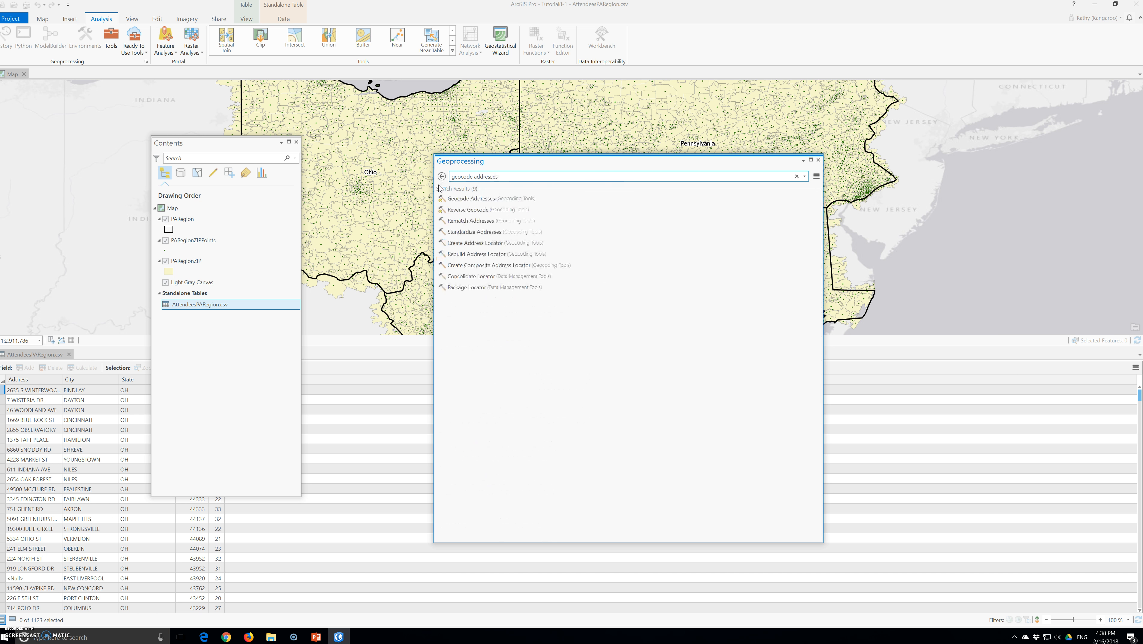
left_click(466, 200)
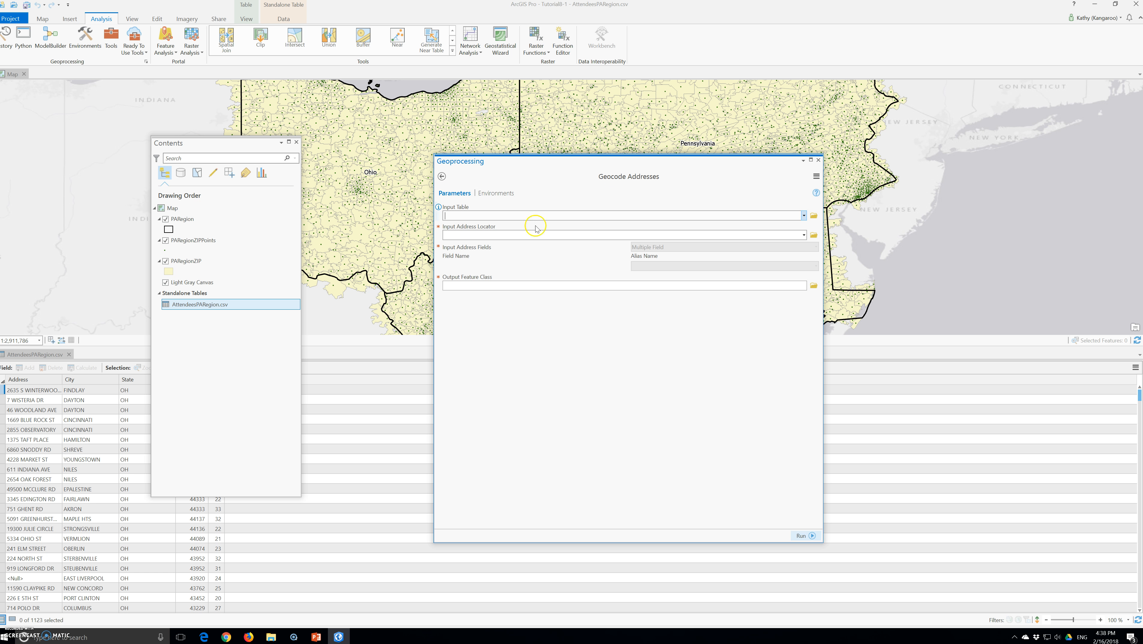
Set AttendeesPARegion.csv as the input table and PARegionZIPPoints_CreateAddr as the input address locator
left_click(803, 216)
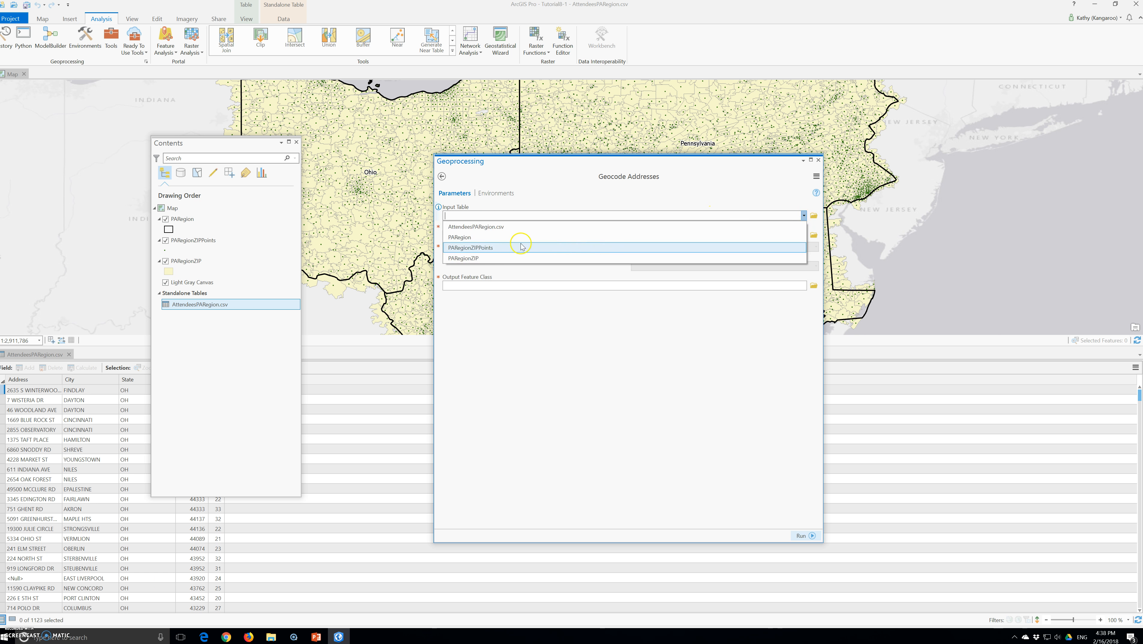
left_click(496, 227)
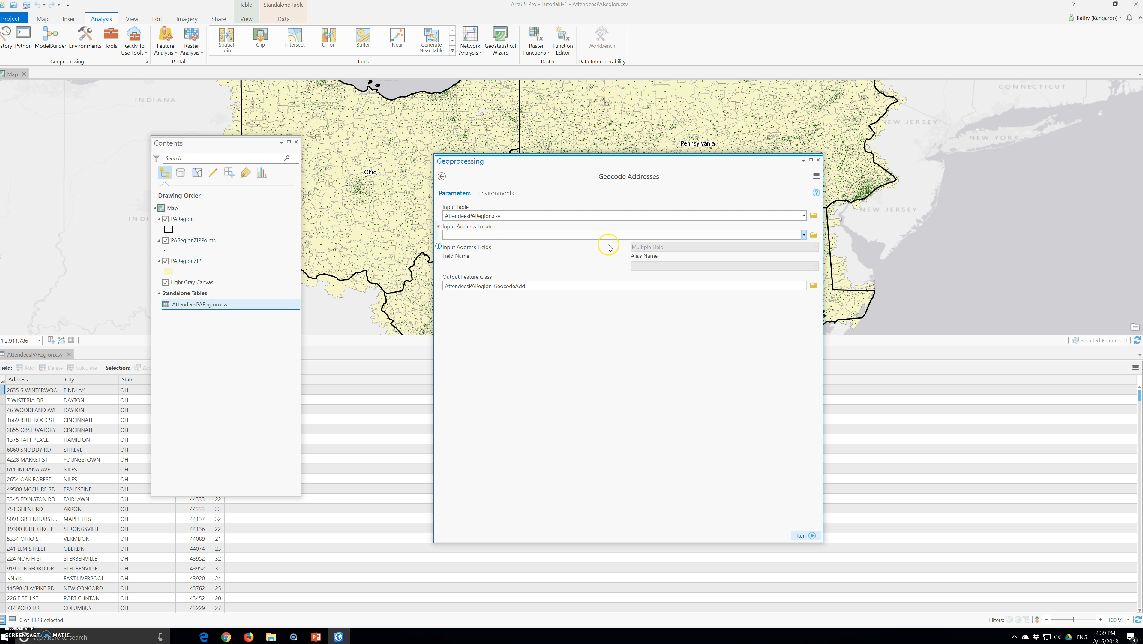
left_click(803, 235)
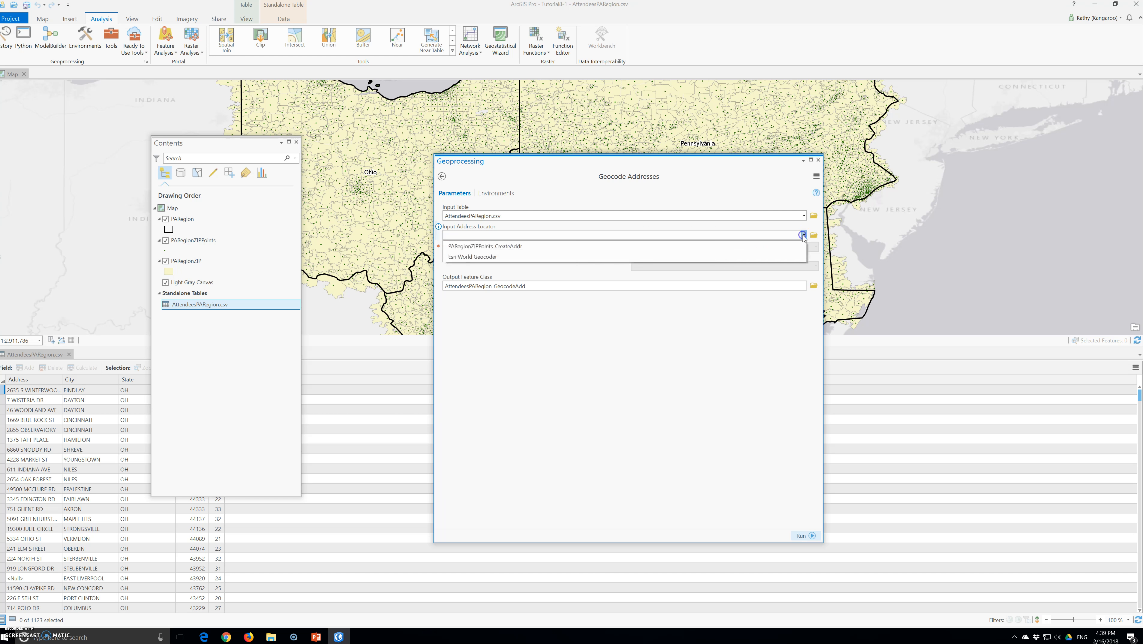
left_click(499, 249)
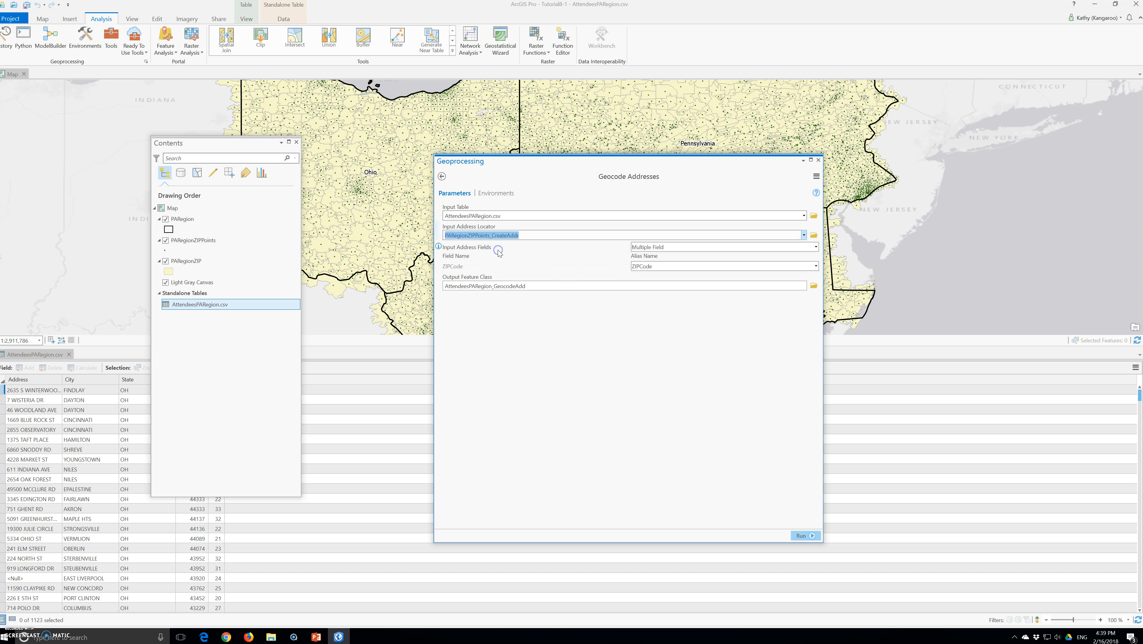
Set the input address fields to Single Field, with ZIPCode as the alias for the complete ZIP Code
left_click(591, 257)
left_click(816, 246)
left_click(684, 266)
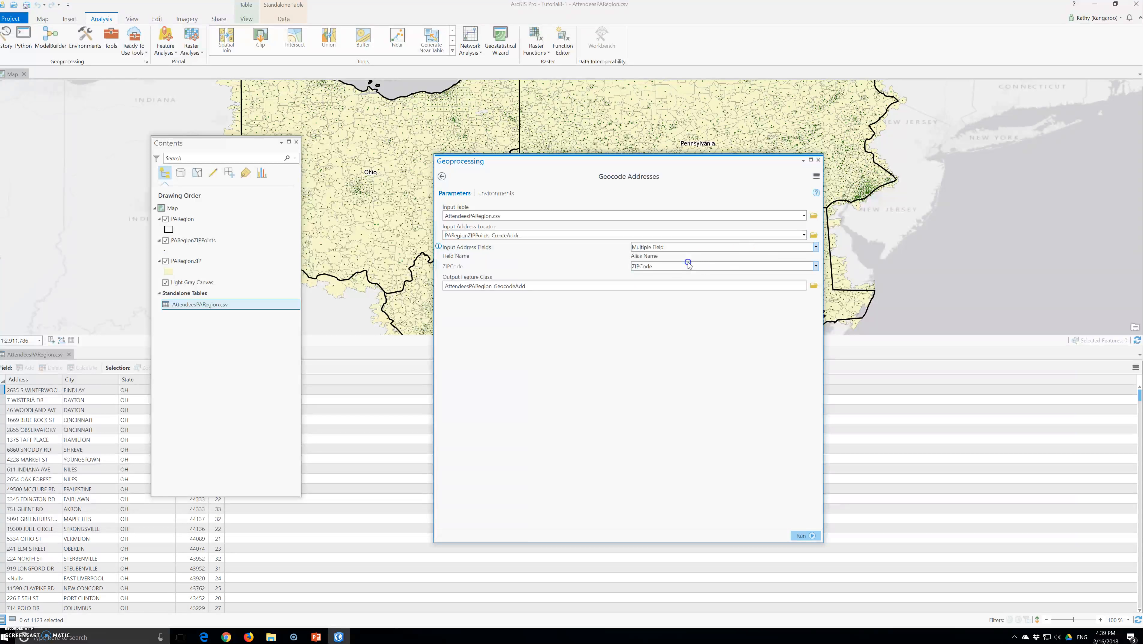
left_click(815, 247)
left_click(704, 262)
Name the output feature class Attendees in the Chapter8 folder and run the Geocode Addresses tool
left_click(812, 286)
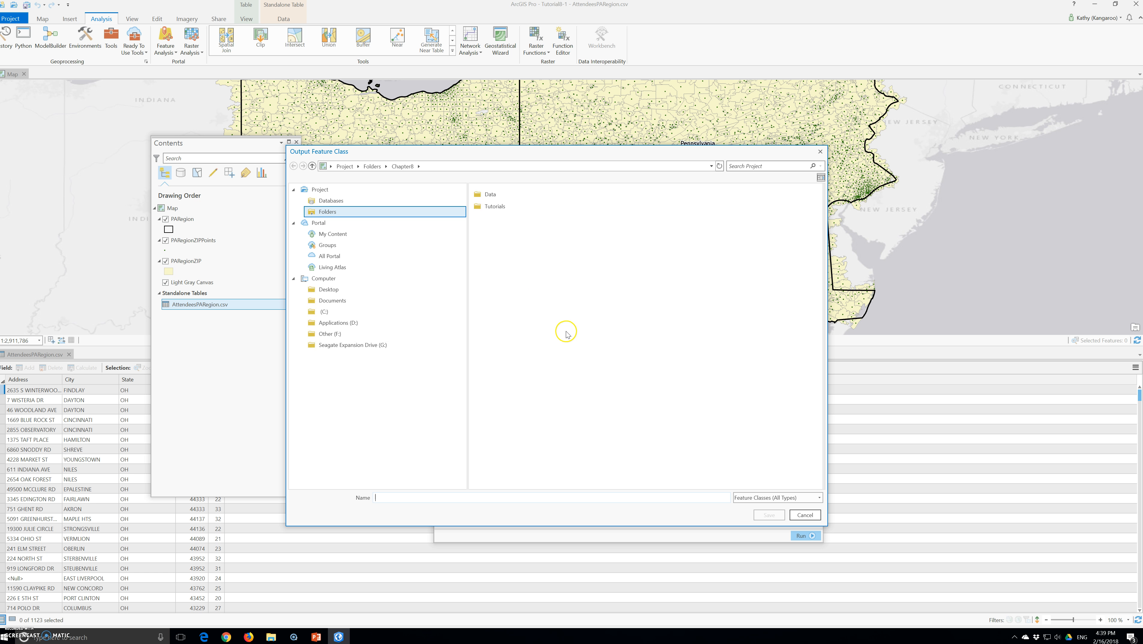
left_click(401, 498)
type("Art")
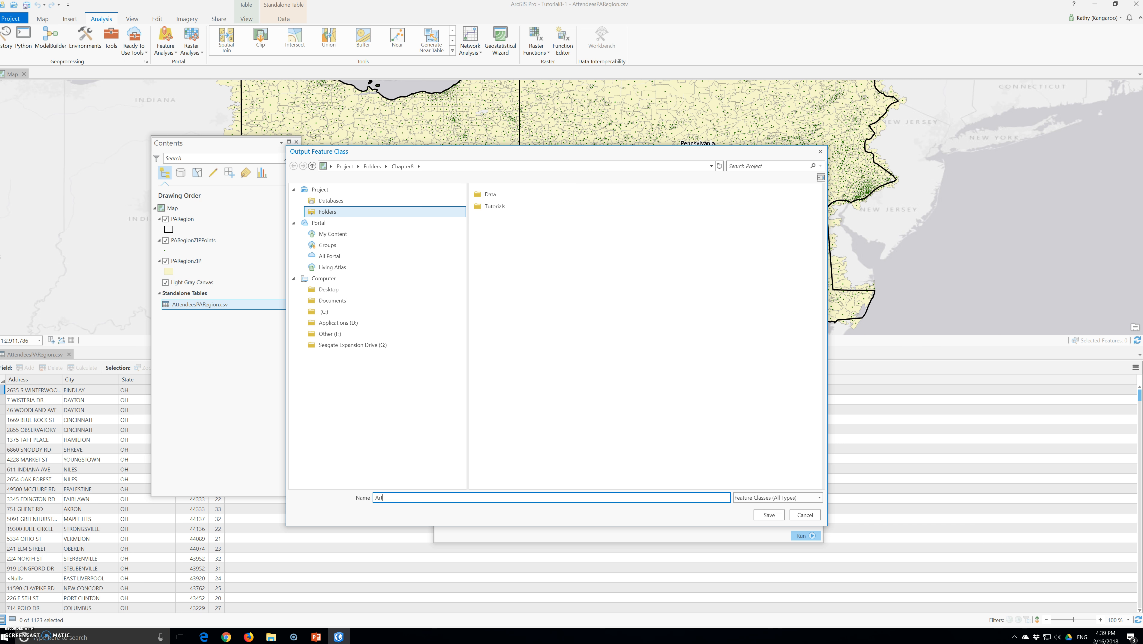
type("tendees")
left_click(766, 516)
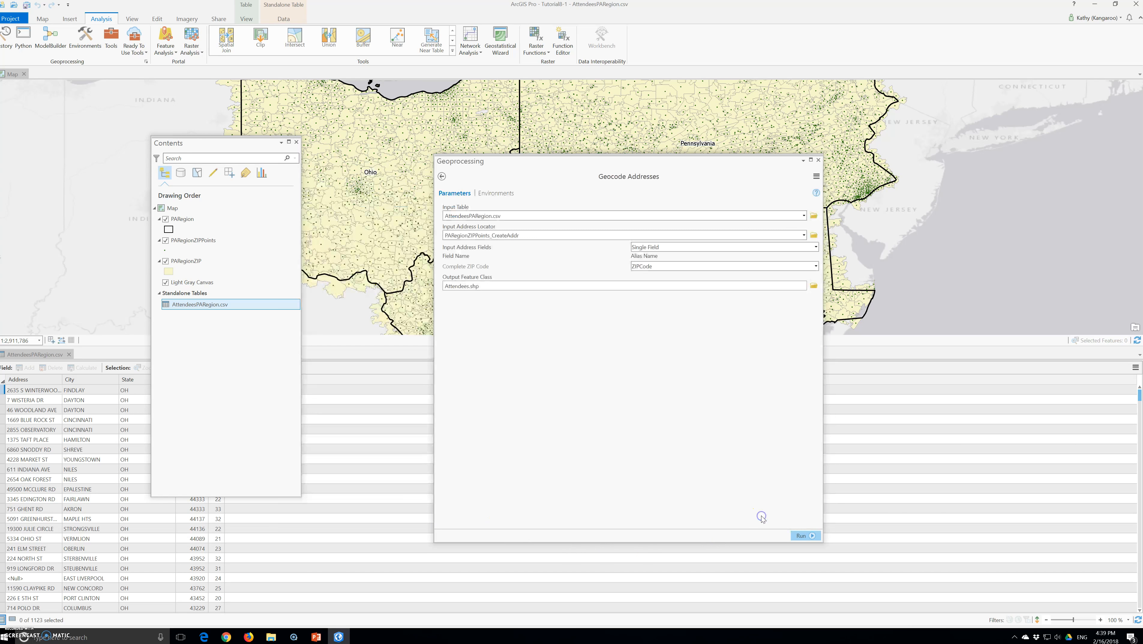
left_click(812, 536)
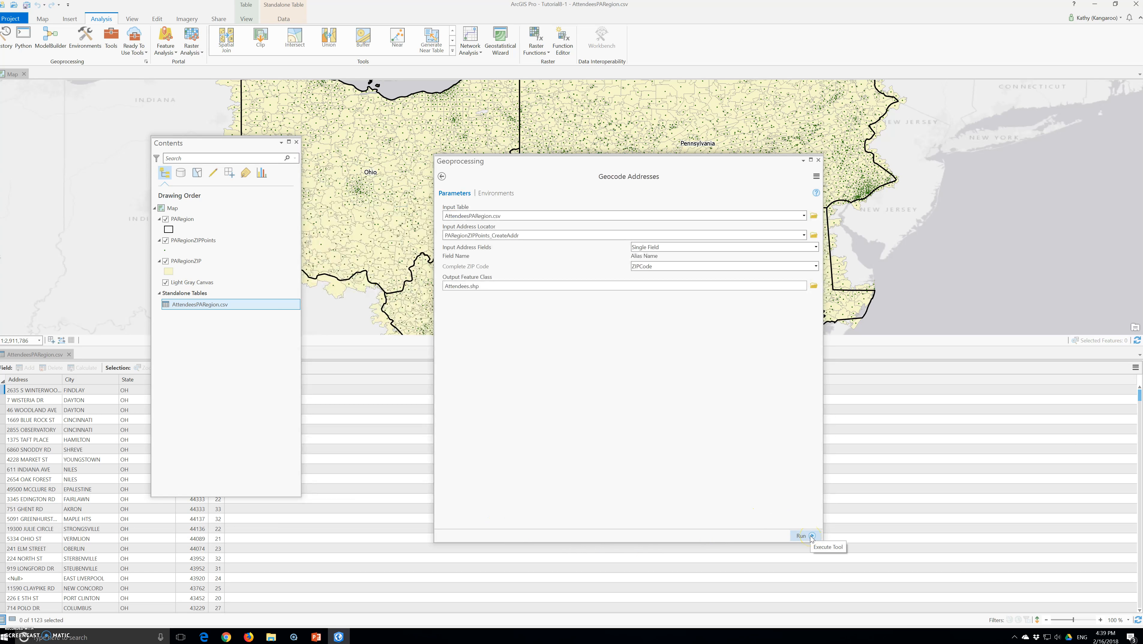
left_click(618, 475)
left_click(801, 535)
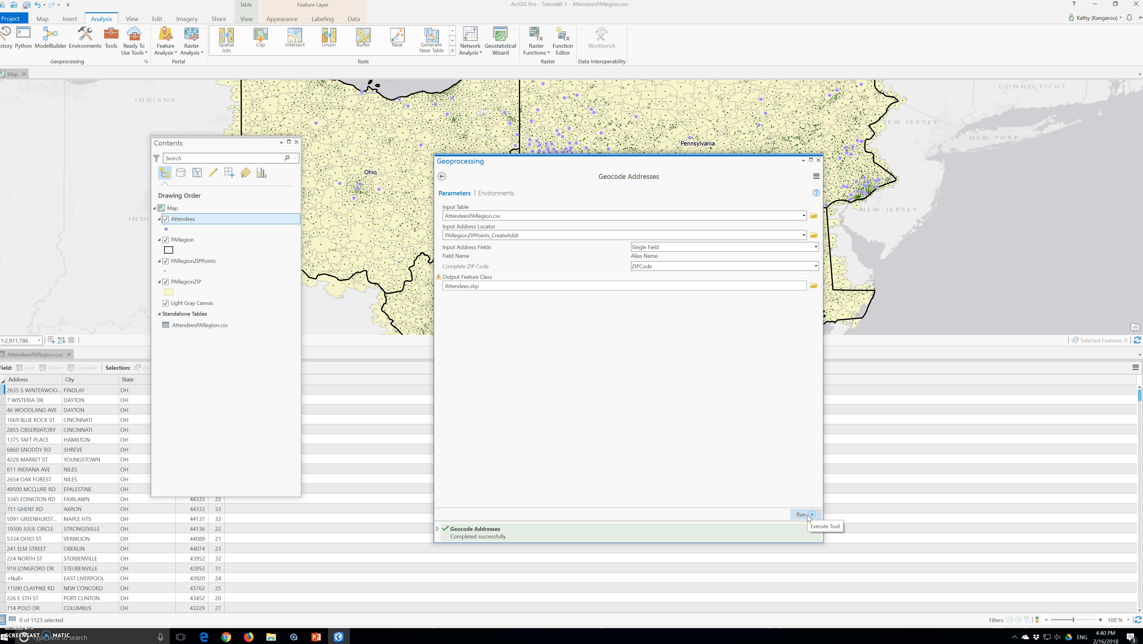
View the run summary of the completed Geocode Addresses tool
left_click(176, 224)
right_click(475, 537)
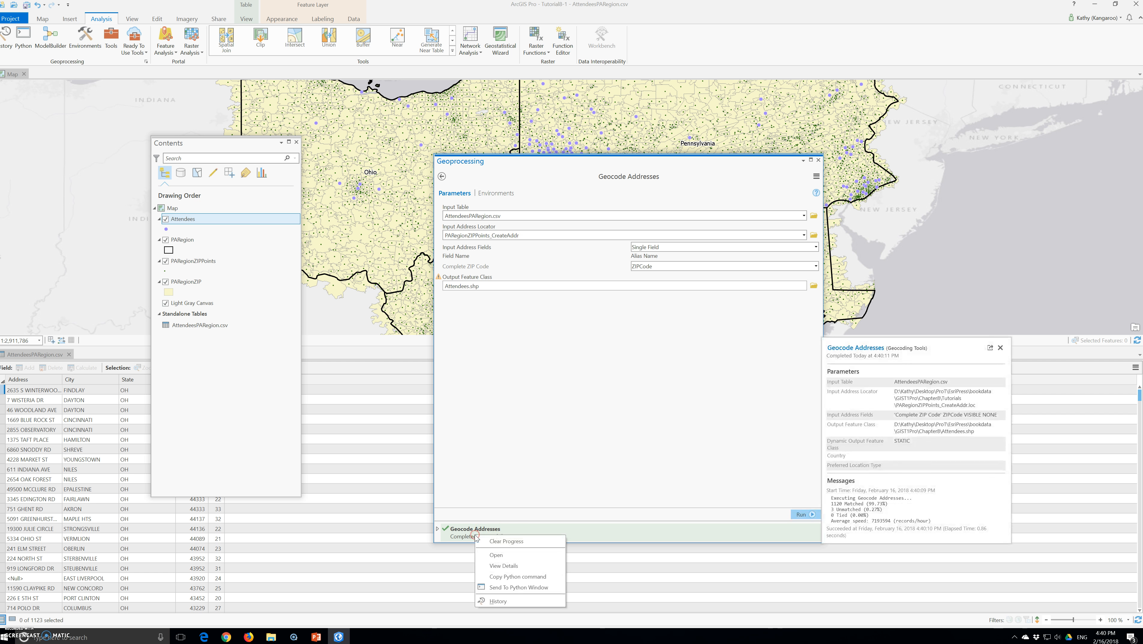
left_click(467, 535)
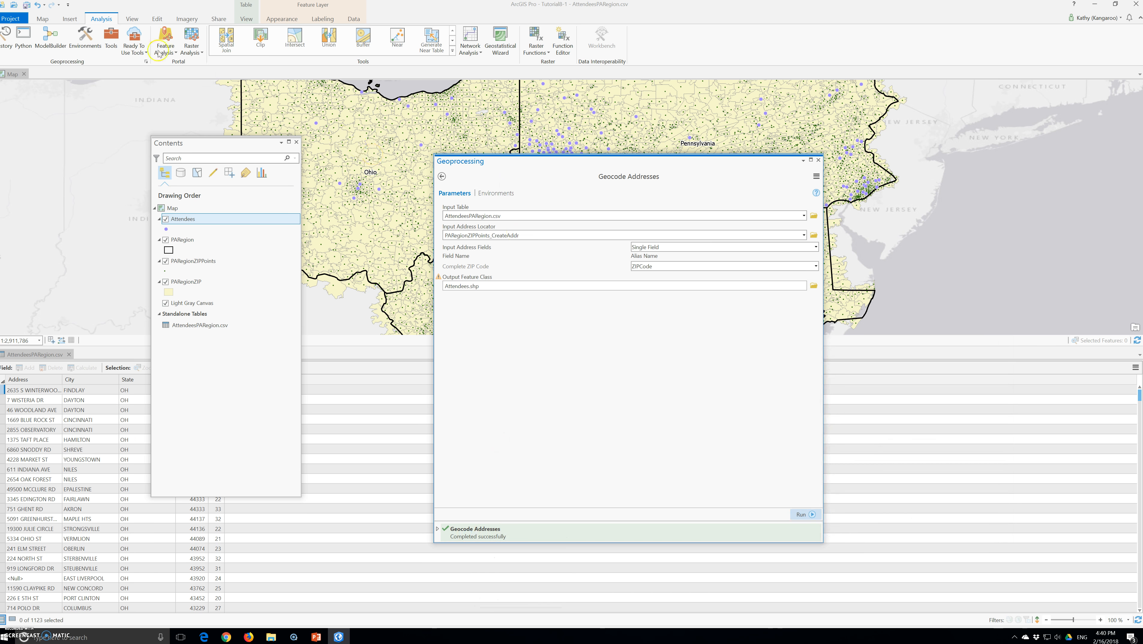
left_click(131, 20)
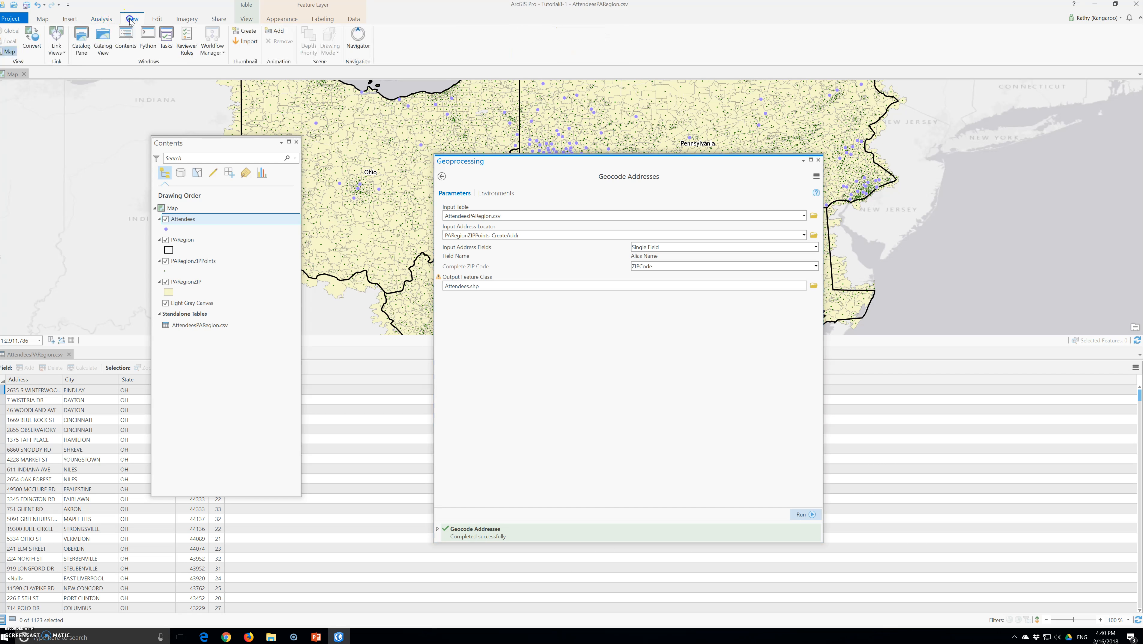
left_click(166, 53)
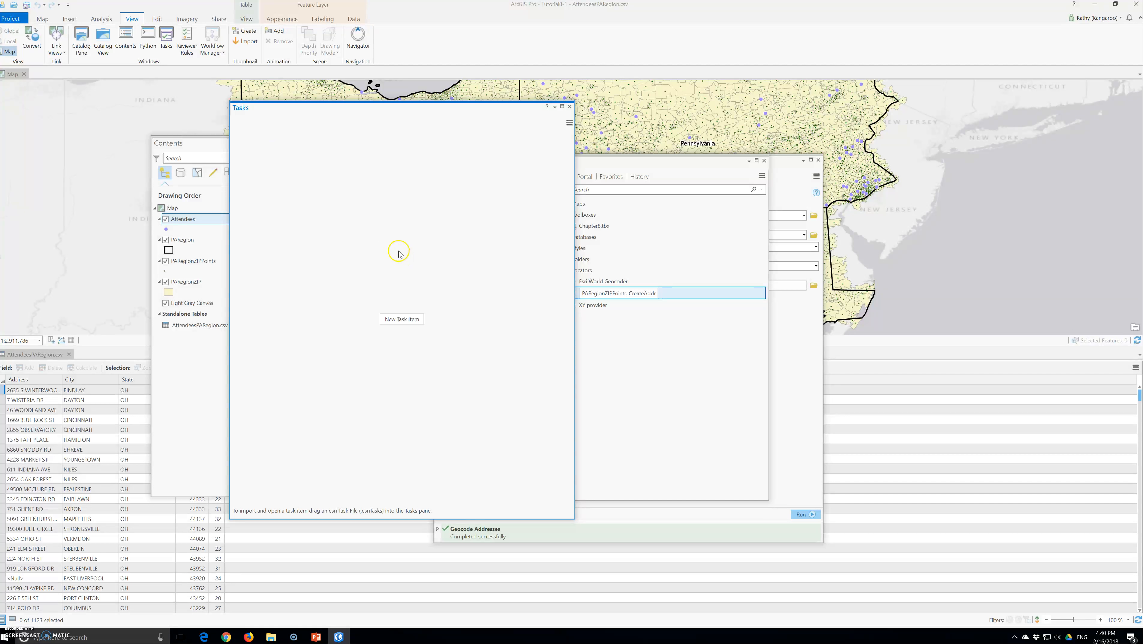
left_click(570, 107)
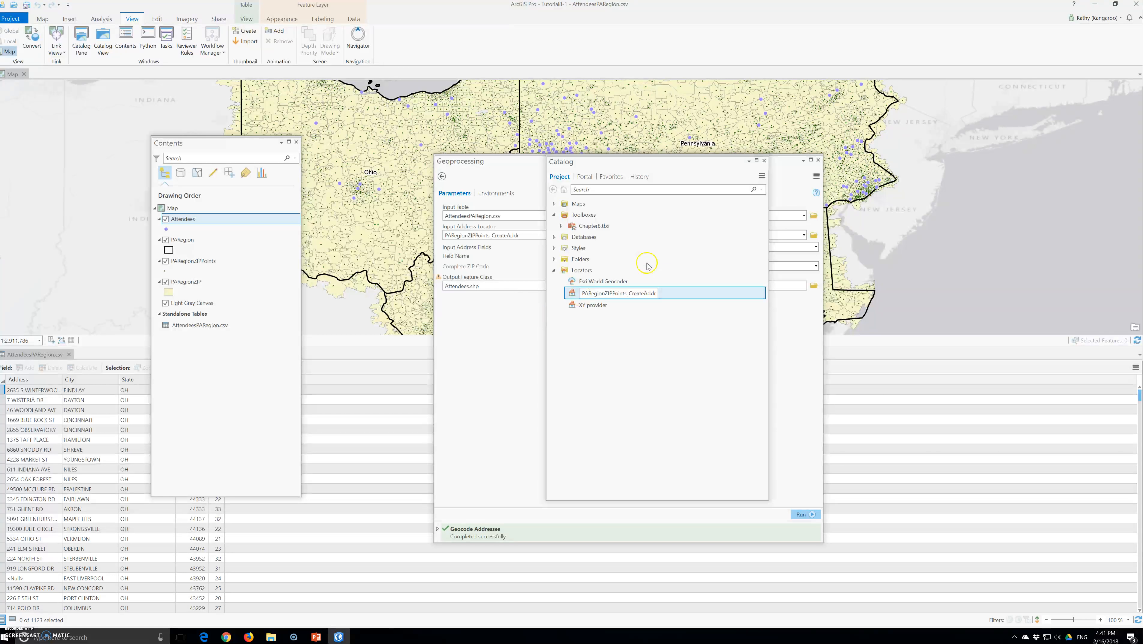
left_click_drag(695, 166, 873, 164)
left_click(644, 199)
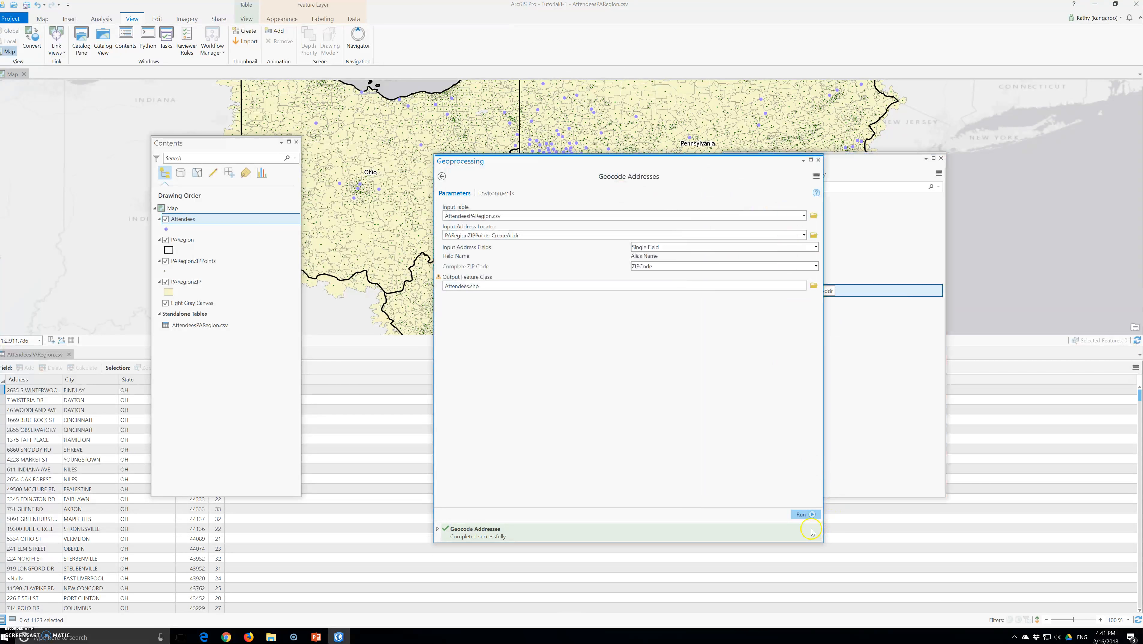
Examine the messages of the completed geocoding run for matched, unmatched and tied records
mouse_move(811, 531)
right_click(739, 532)
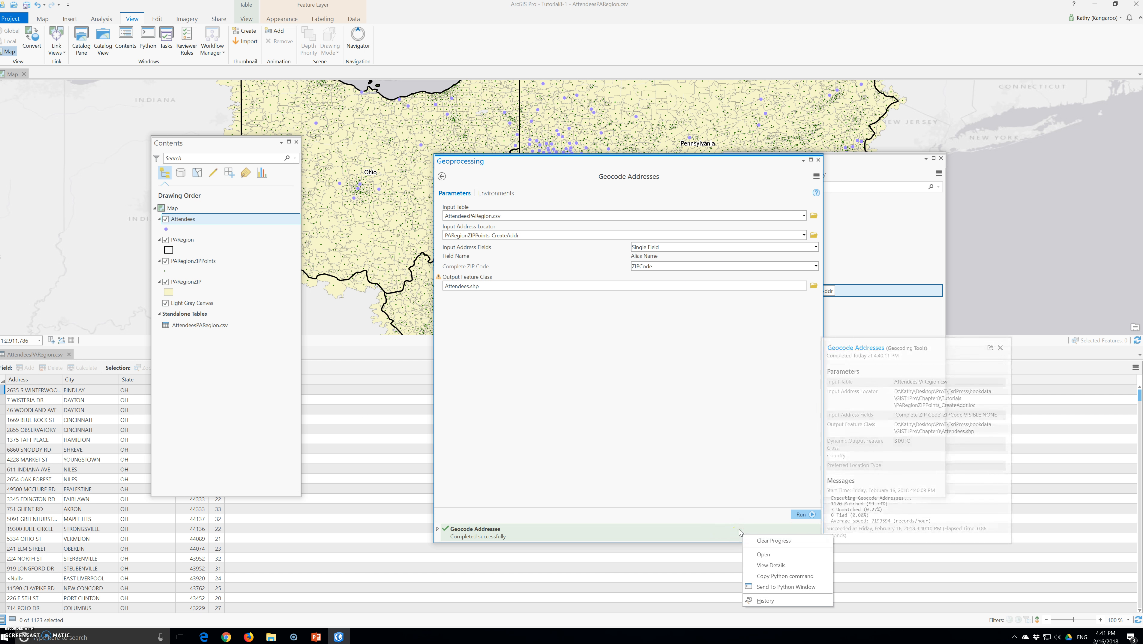
left_click(780, 522)
right_click(786, 528)
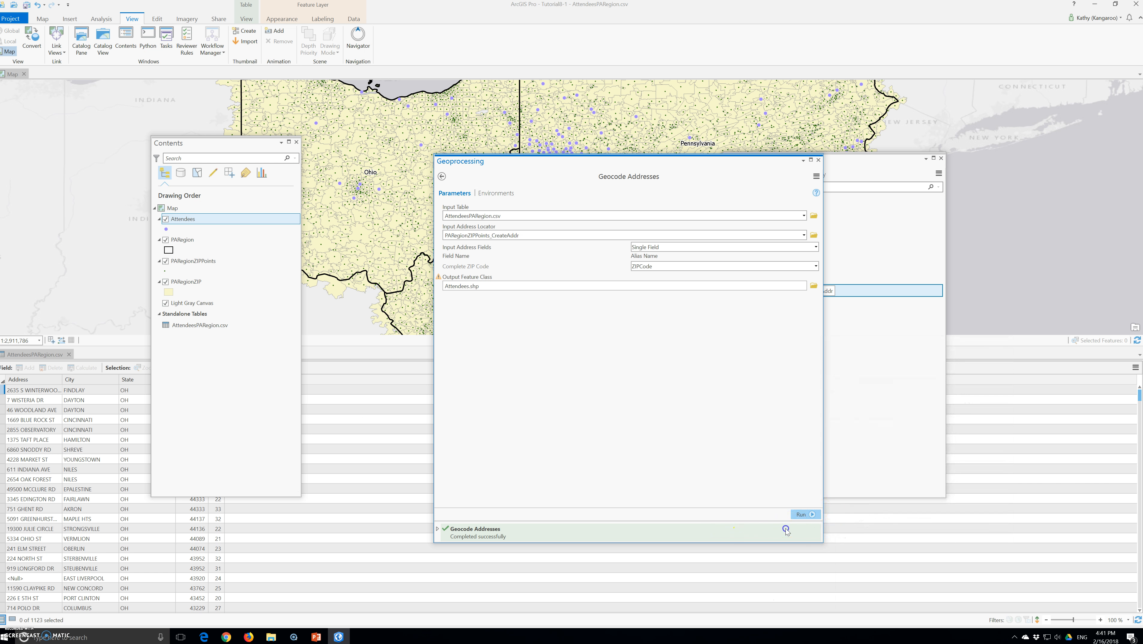
right_click(806, 534)
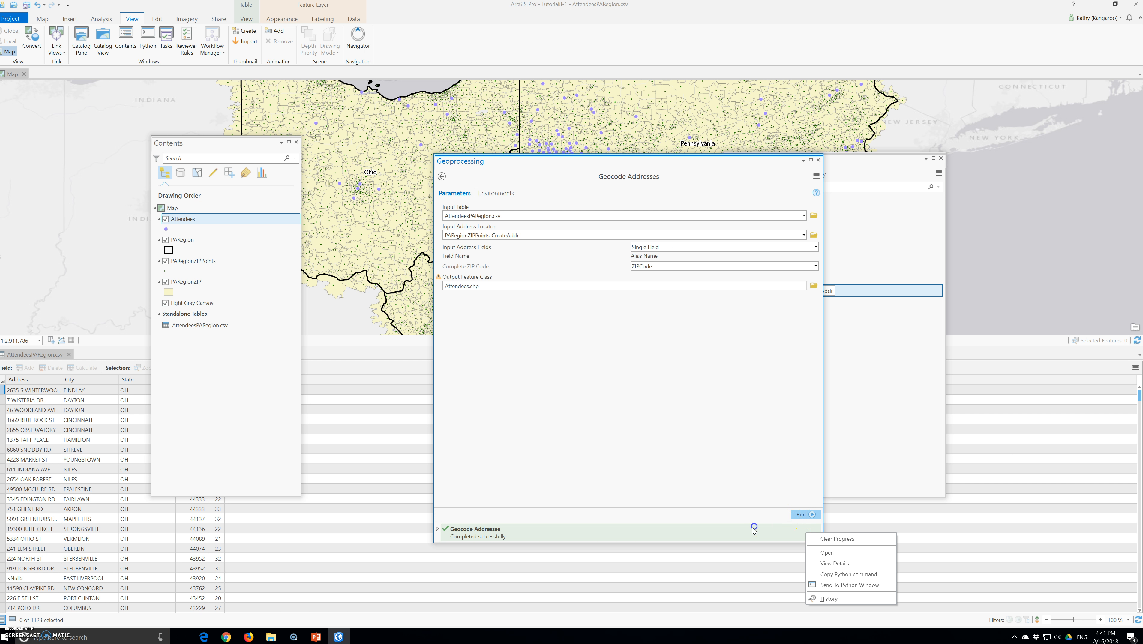
left_click(754, 528)
right_click(804, 528)
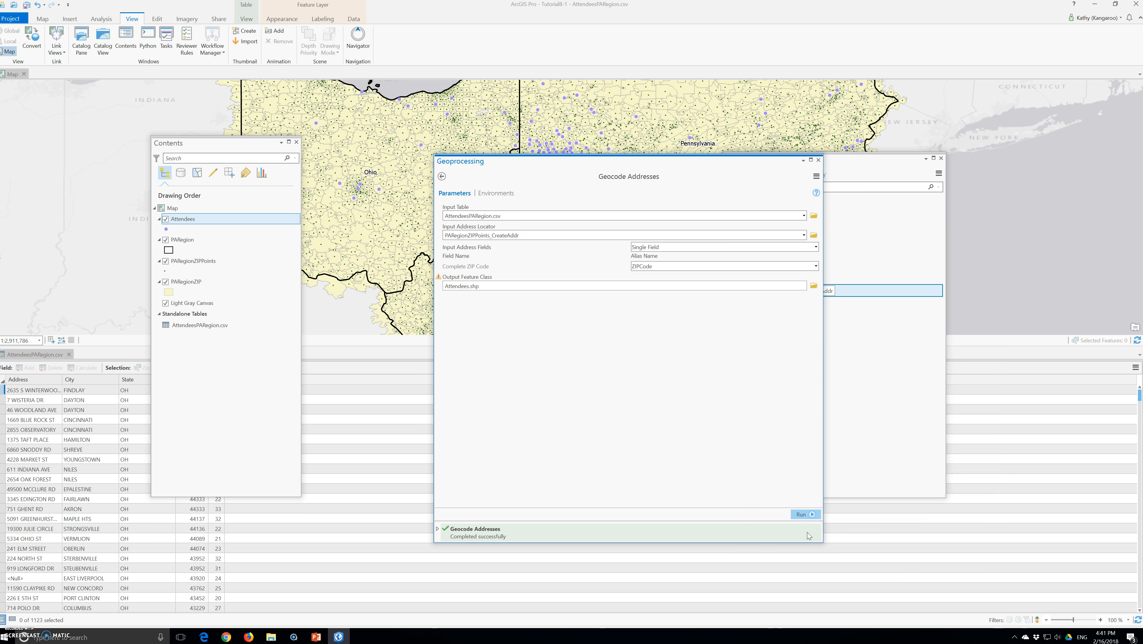
left_click(808, 534)
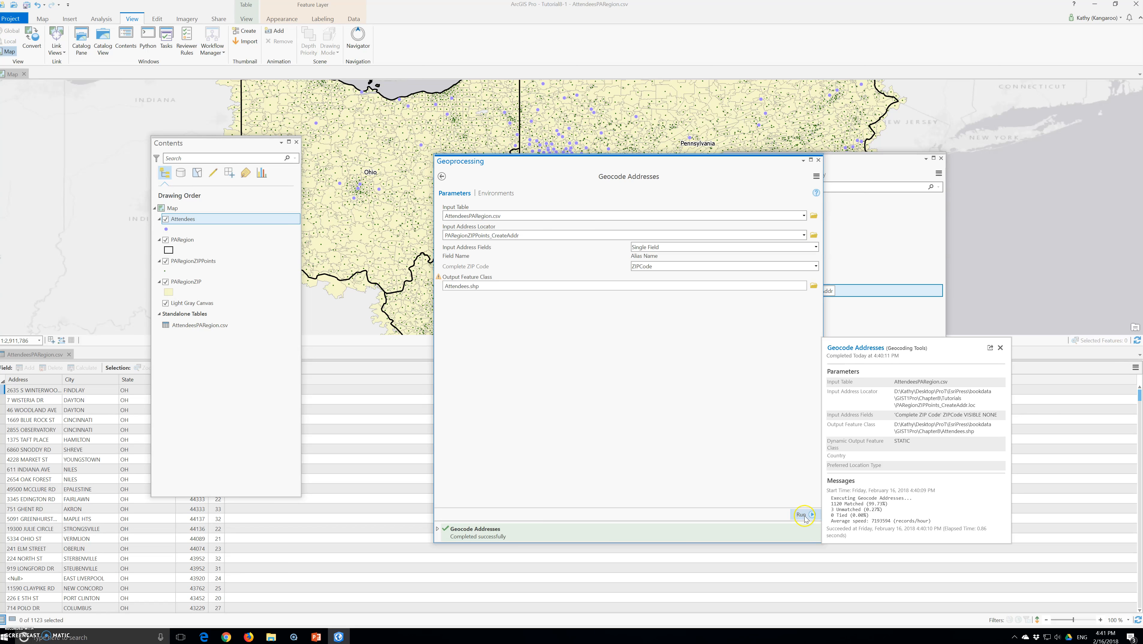
Open the Geocode Addresses run details in a separate window and review its parameters and messages
left_click(798, 504)
mouse_move(798, 533)
left_click(990, 348)
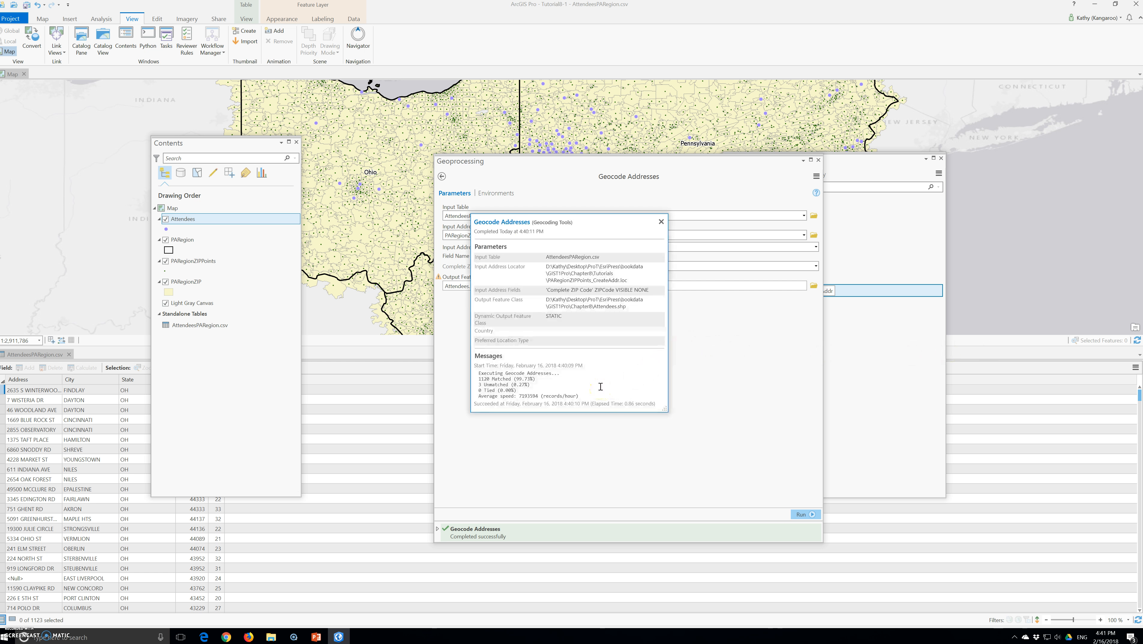
mouse_move(802, 528)
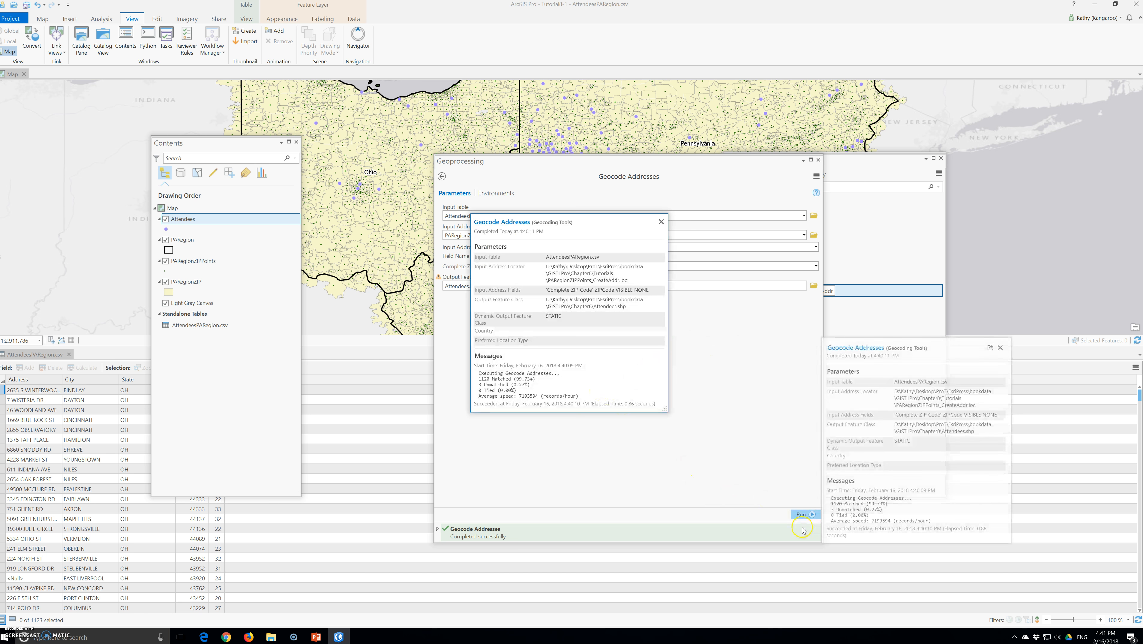
left_click(889, 409)
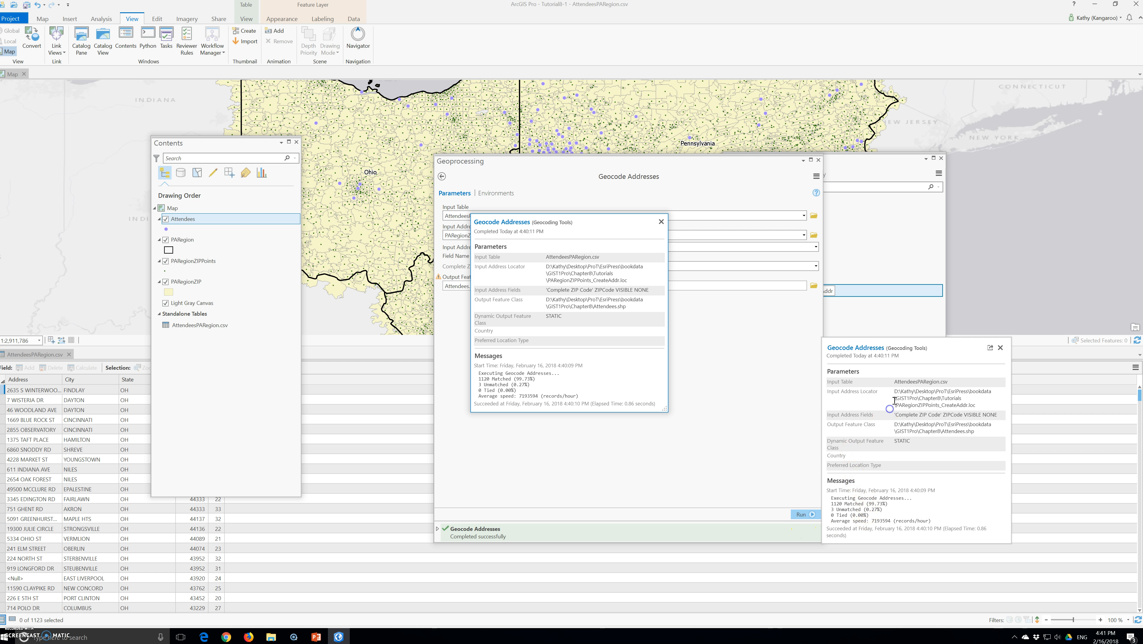
left_click(858, 348)
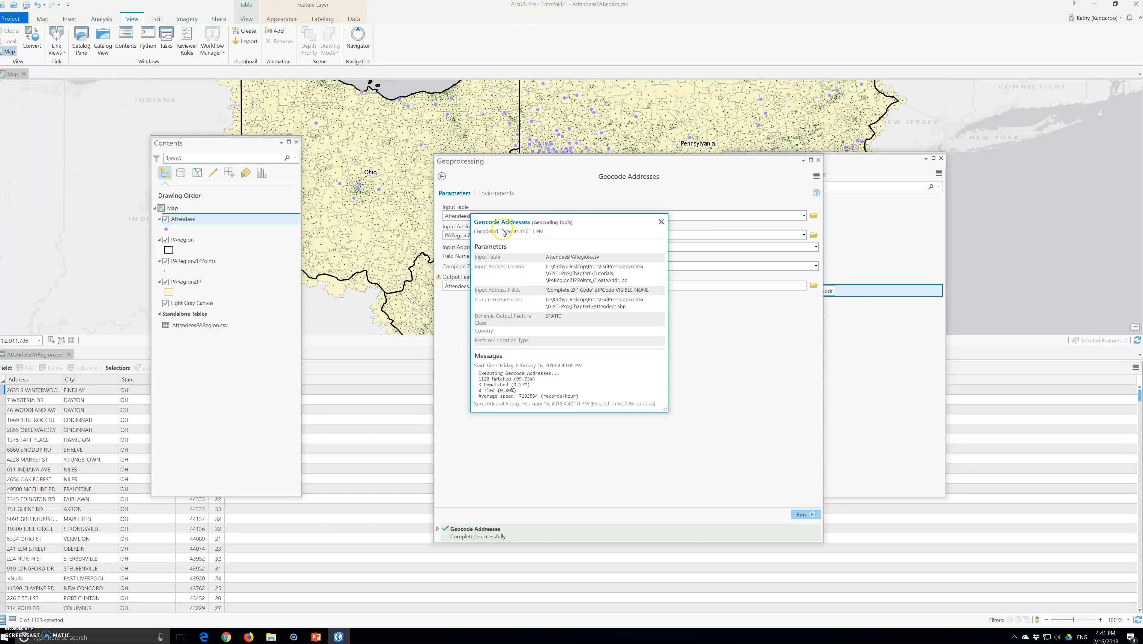
Hide the PARegionZIPPoints layer and close the run details window and the open geoprocessing panes
left_click(165, 261)
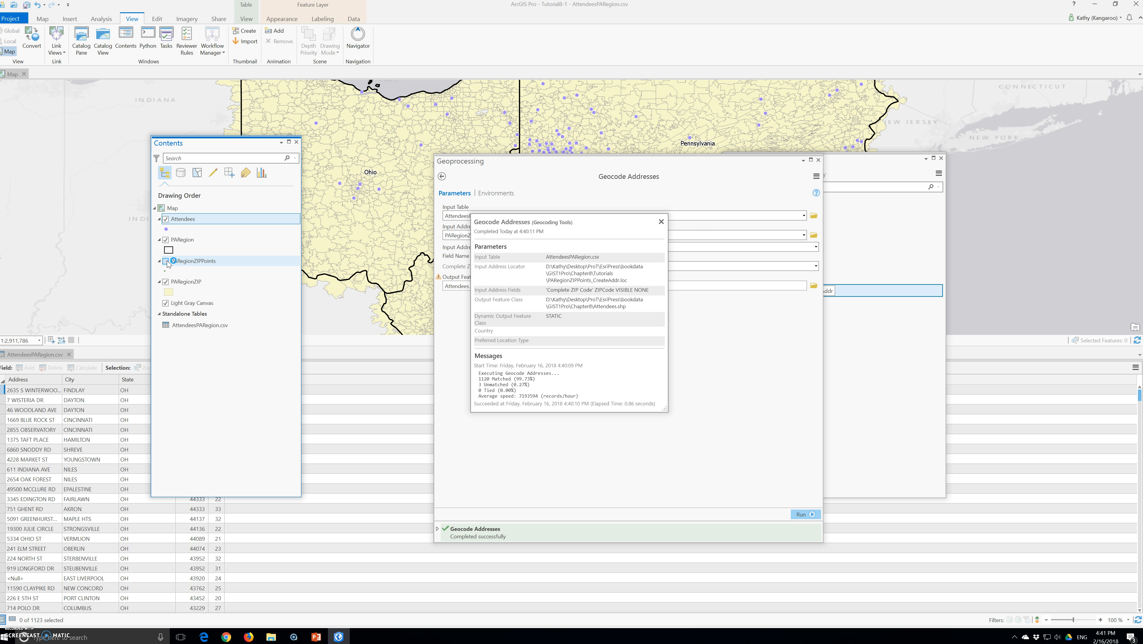
left_click(319, 204)
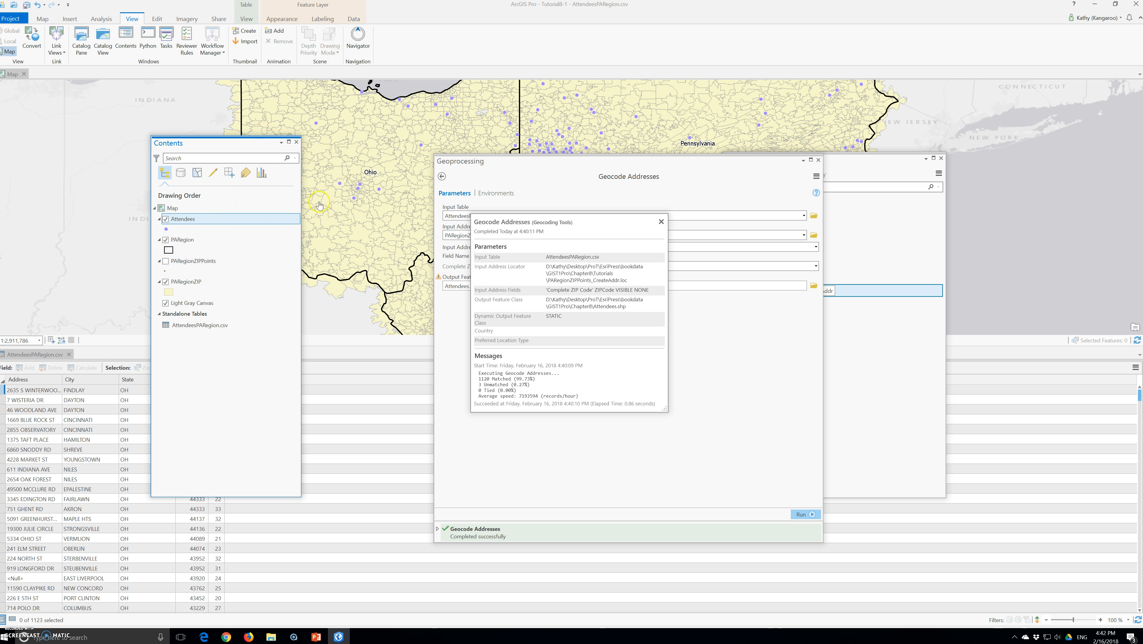
left_click(660, 222)
left_click(818, 160)
left_click(941, 158)
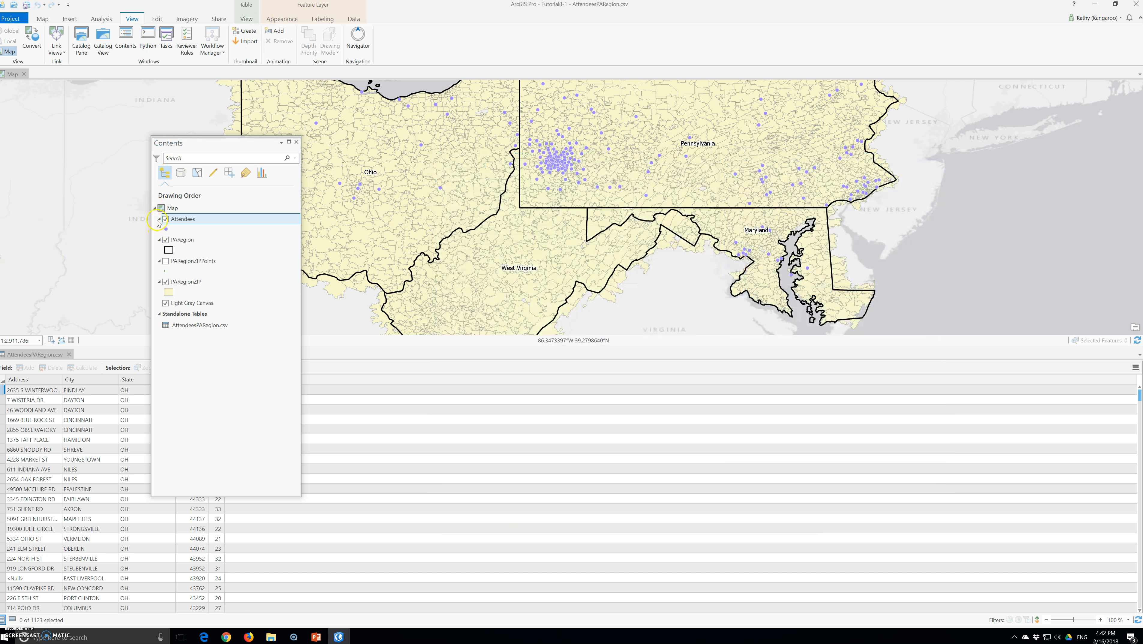
Change the symbol of the Attendees layer to Circle 3 from the ArcGIS 2D gallery
right_click(183, 220)
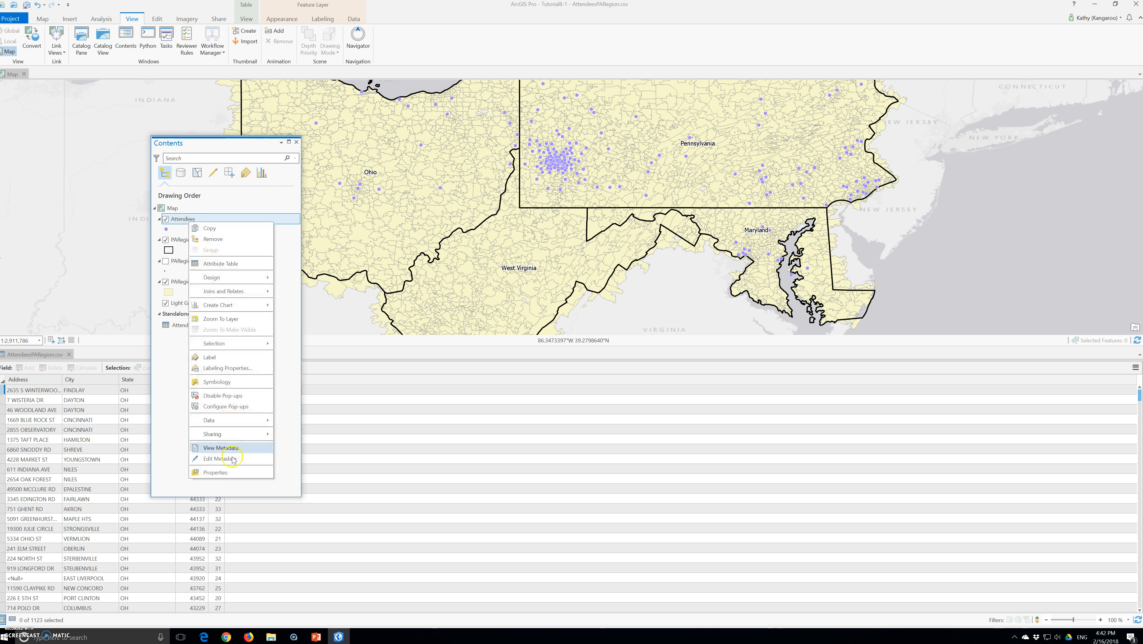
left_click(223, 381)
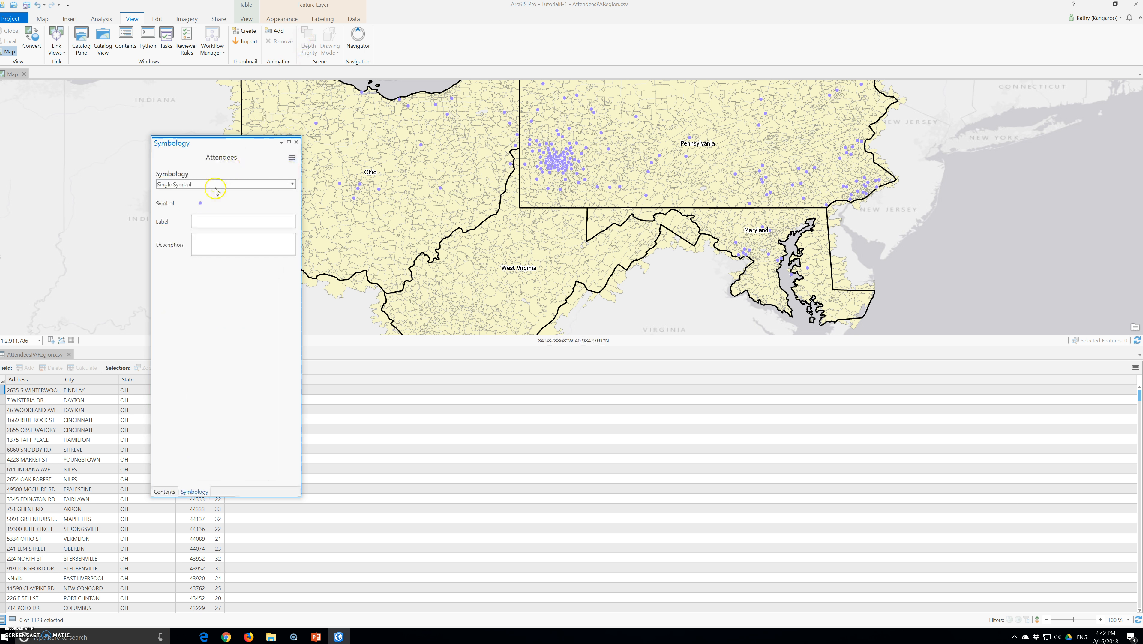
left_click(200, 203)
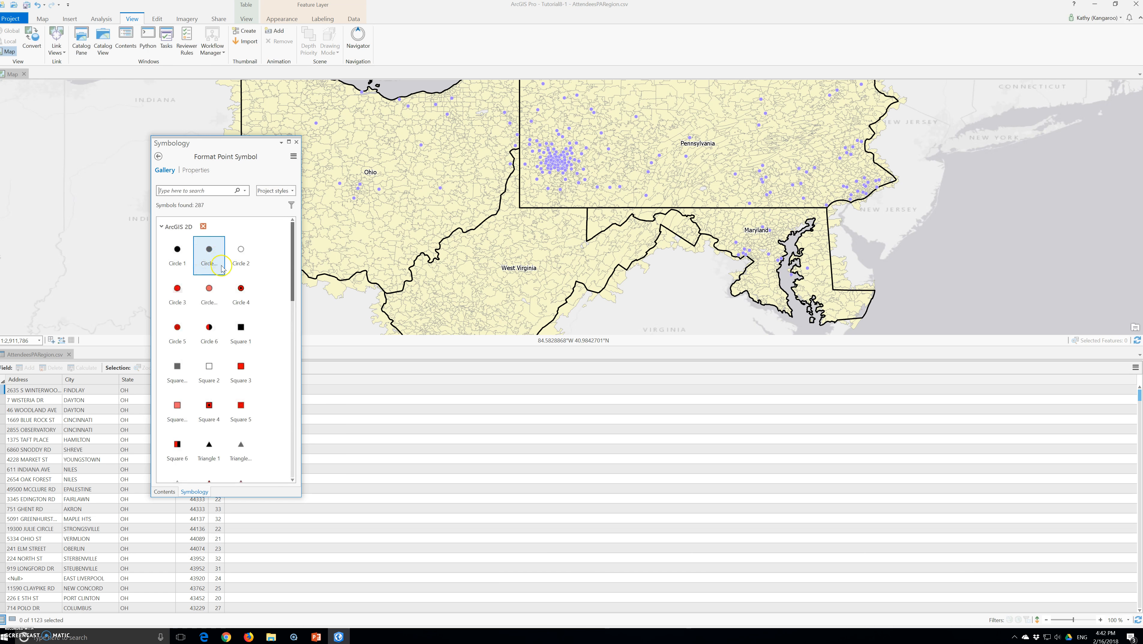
left_click(177, 291)
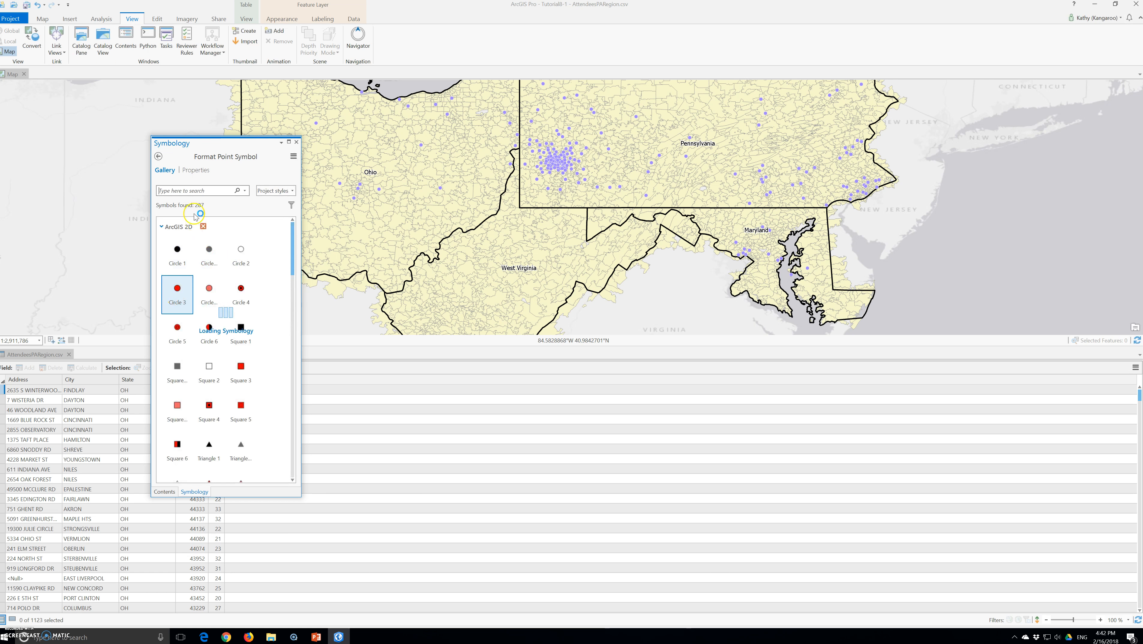
Set the Attendees point symbol size to 5 pt and apply it
left_click(197, 170)
double_click(269, 242)
type("5pt")
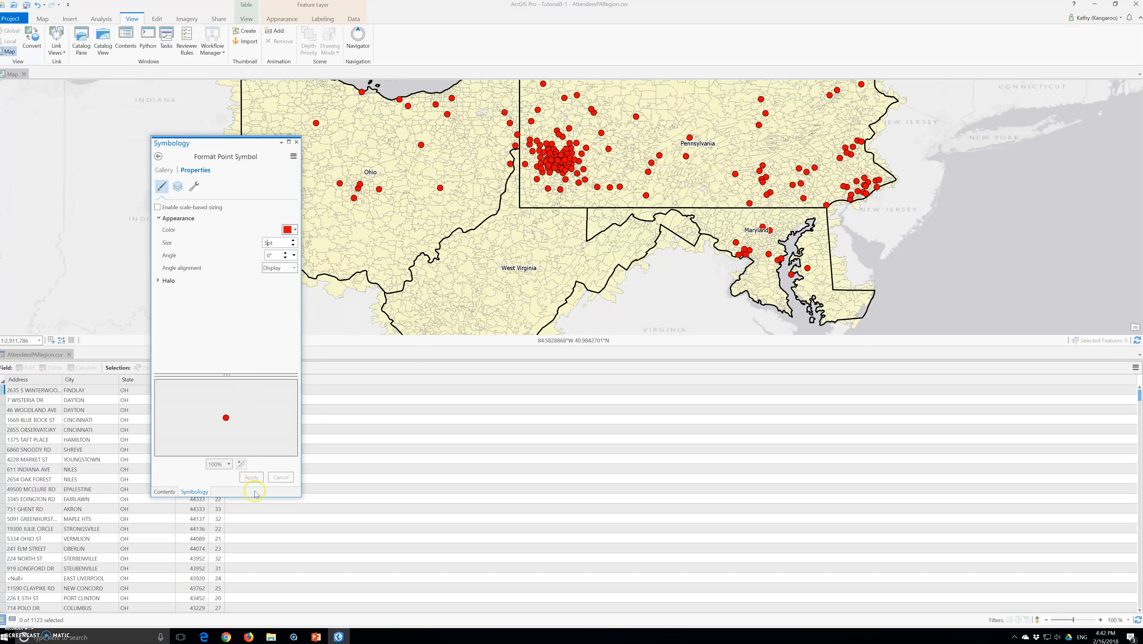
left_click(274, 255)
double_click(266, 243)
type("5")
left_click(251, 477)
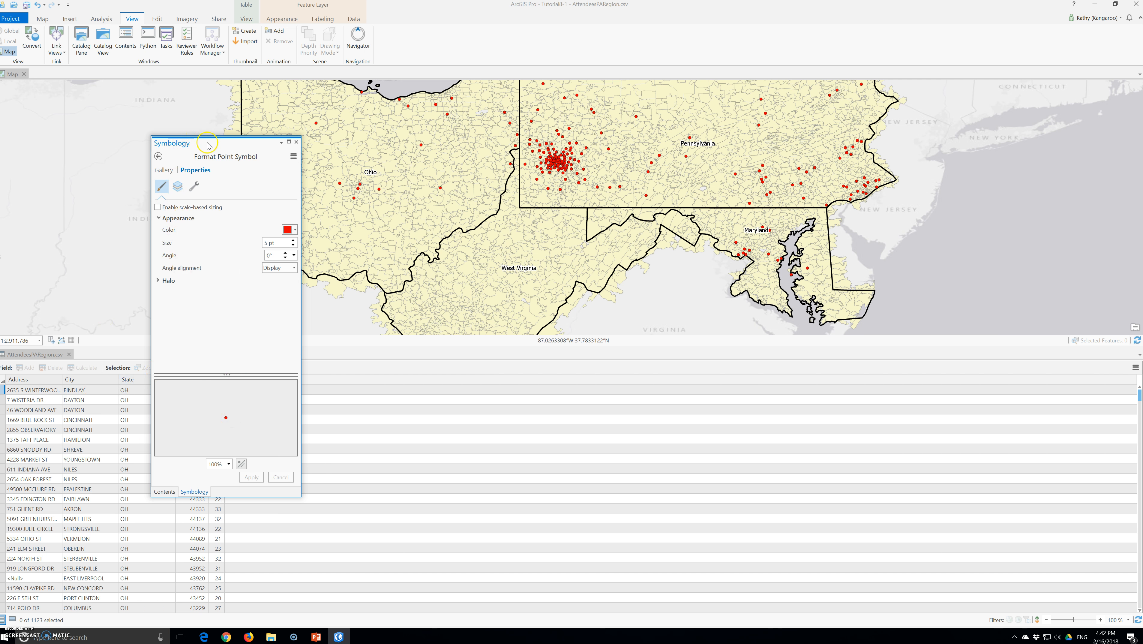
Close the AttendeesPARegion.csv table and the Symbology pane
left_click(70, 355)
left_click(70, 354)
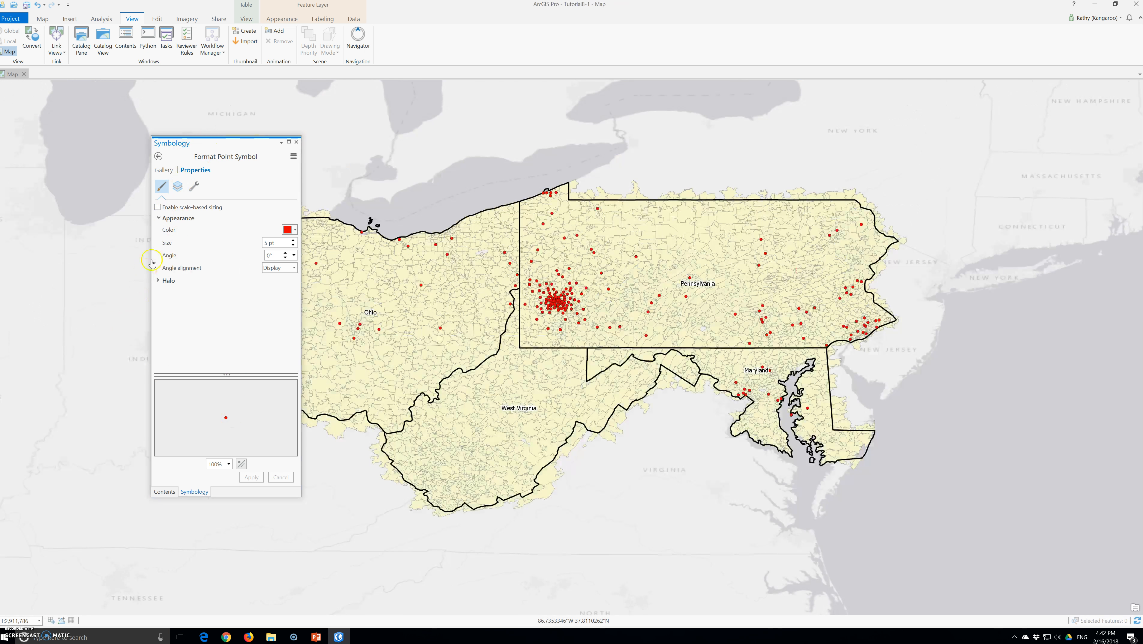
left_click(296, 142)
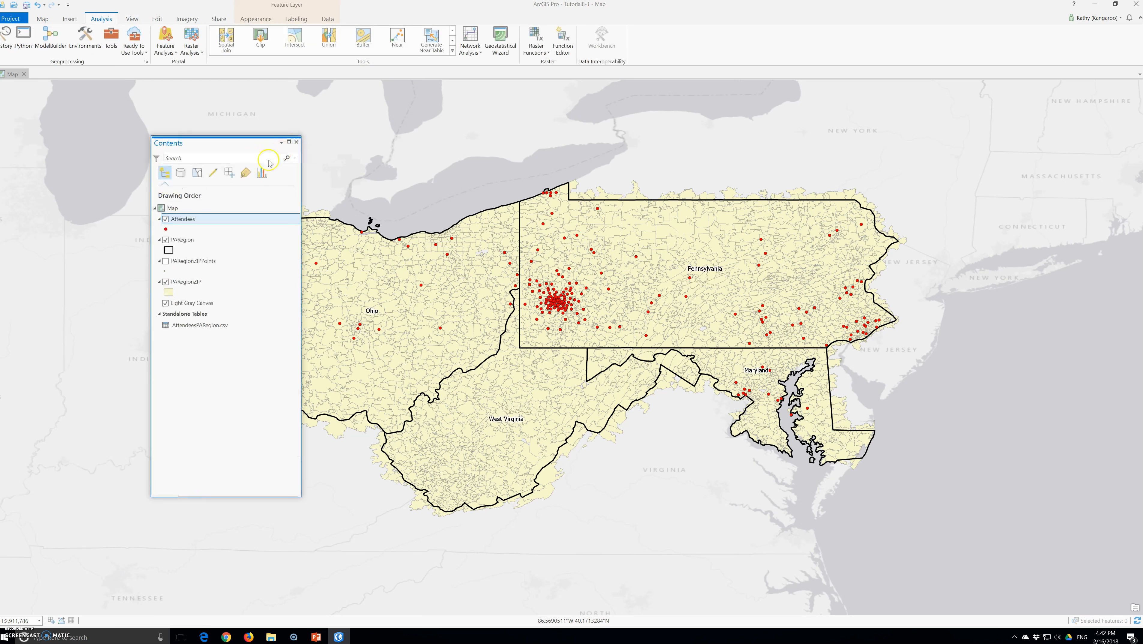
Open the attribute table of the Attendees layer and enlarge it to show more records
right_click(182, 220)
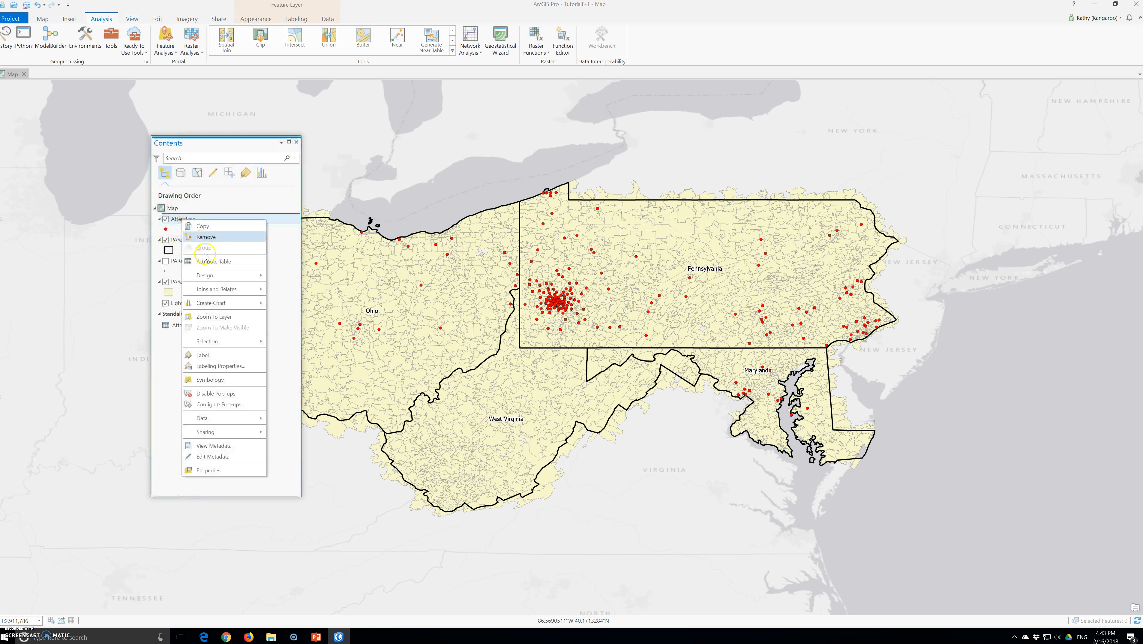
left_click(208, 263)
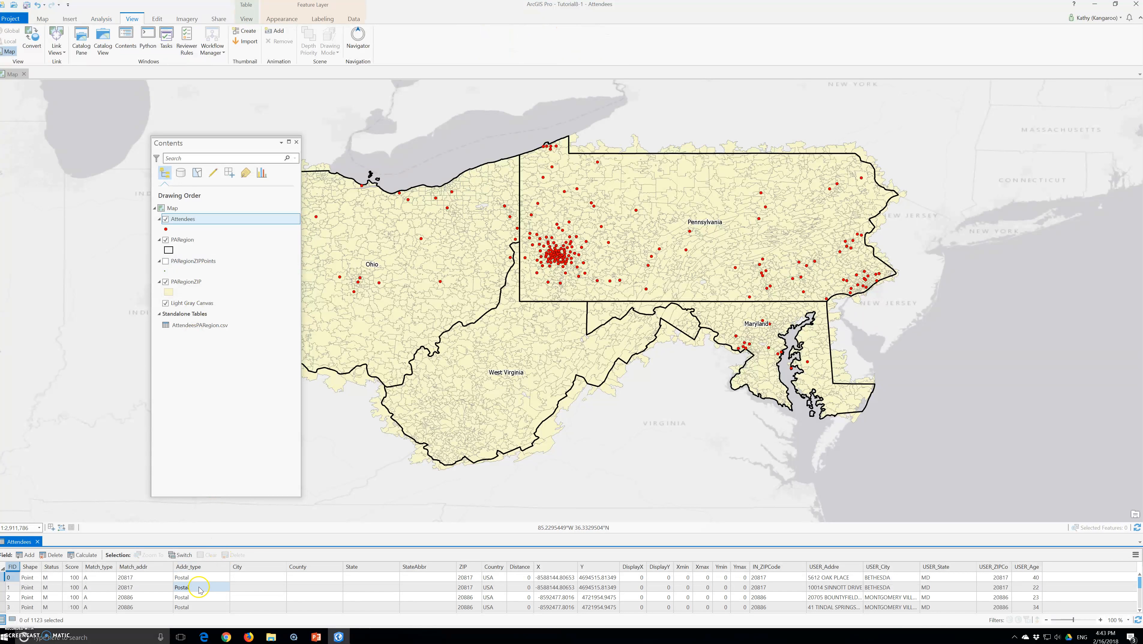
left_click_drag(166, 534, 182, 312)
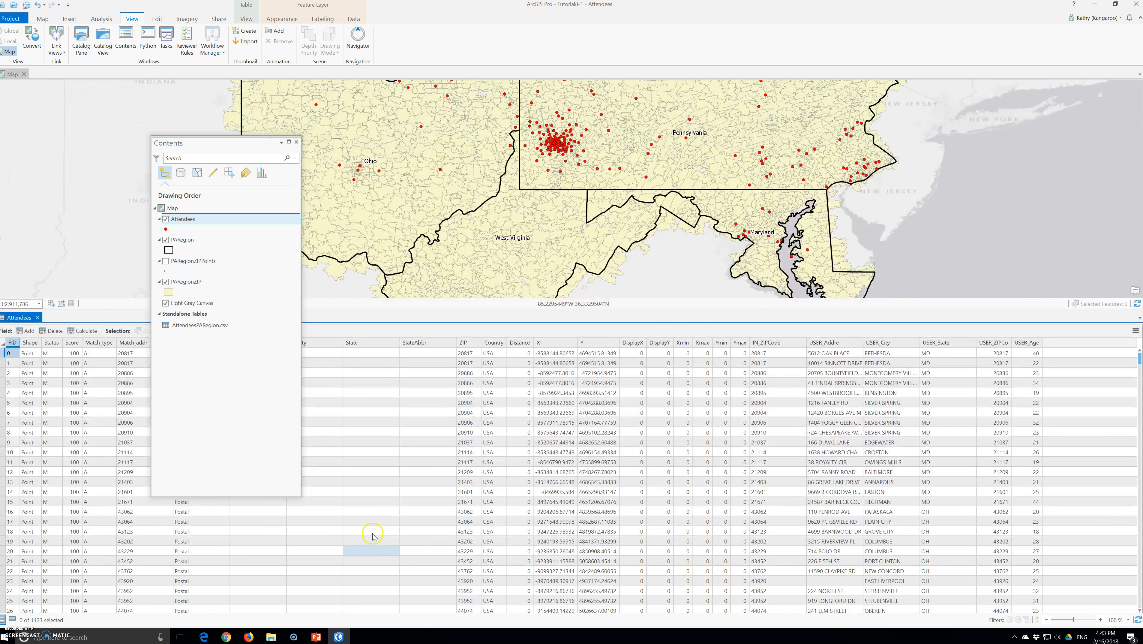
left_click(360, 344)
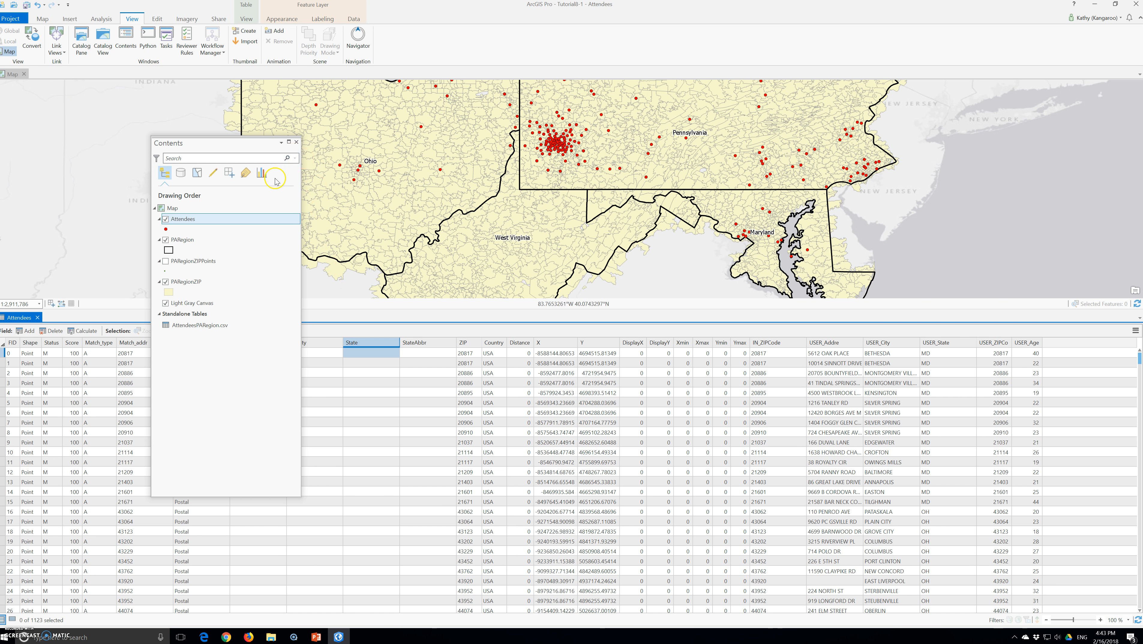
Sort the Attendees table by the Status field in descending order
left_click(57, 346)
right_click(57, 345)
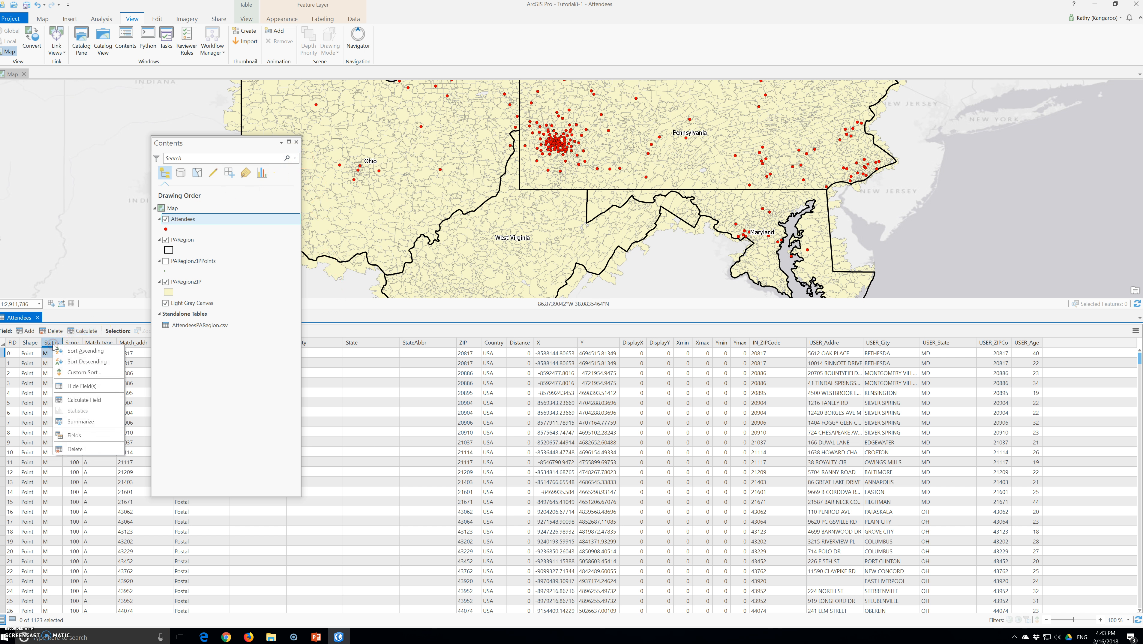
left_click(71, 362)
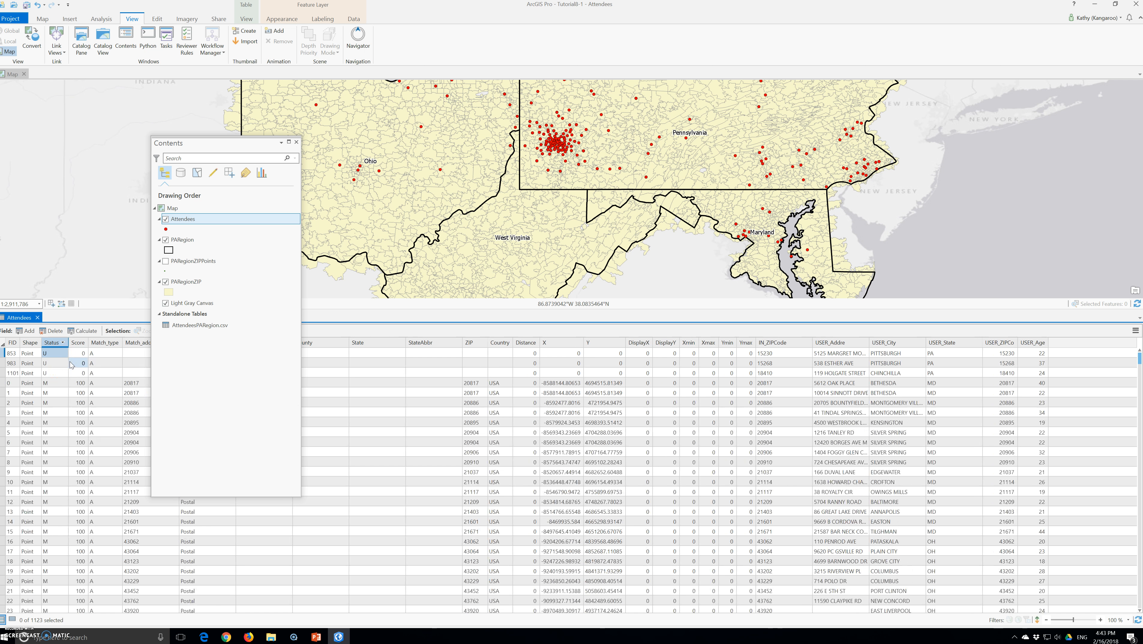
Move the Contents pane clear of the match fields of the unmatched records in the Attendees table
left_click(132, 374)
left_click(68, 371)
left_click(64, 374, "shift")
left_click(350, 159)
left_click_drag(210, 144, 343, 153)
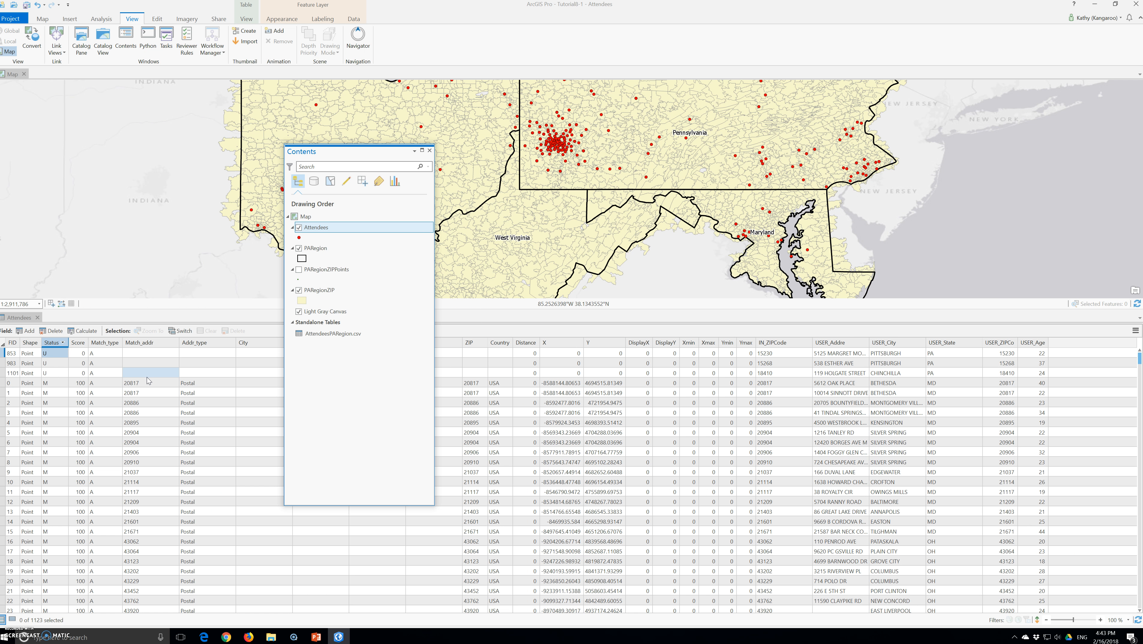
Examine the IN_ZIPCode values of the unmatched records and compare them with the first matched record
left_click(757, 381)
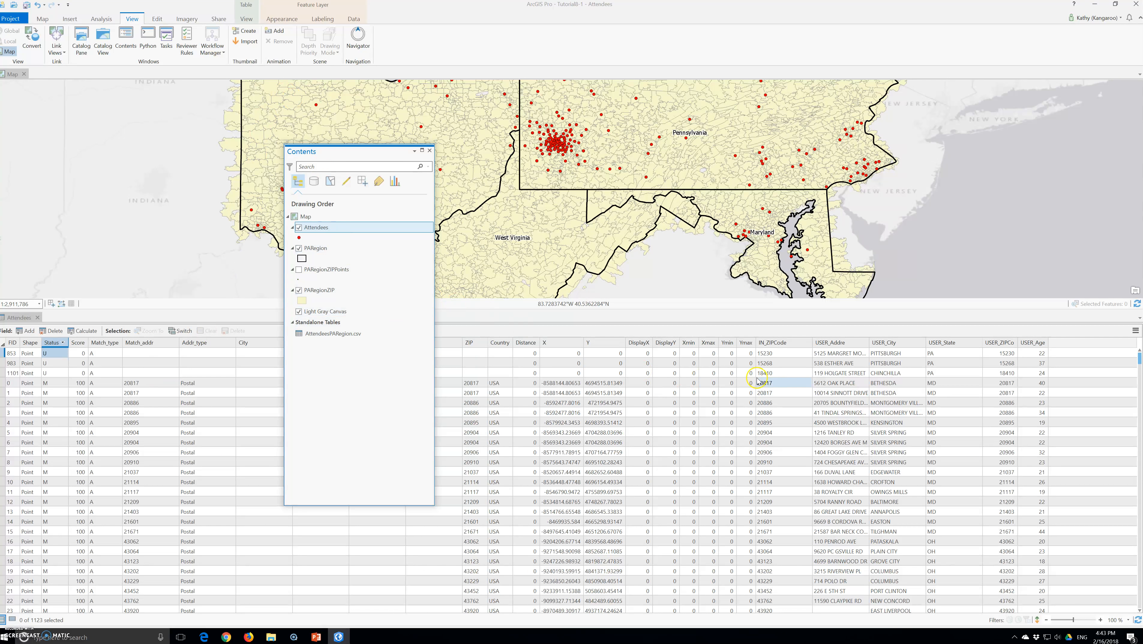
left_click(765, 354)
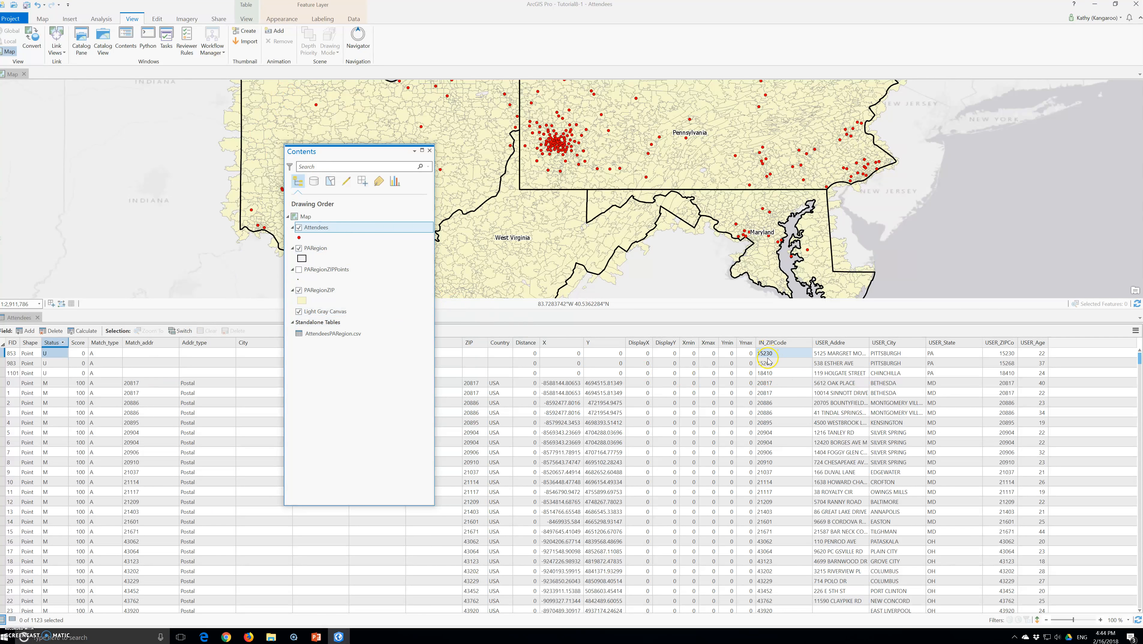
left_click(769, 362)
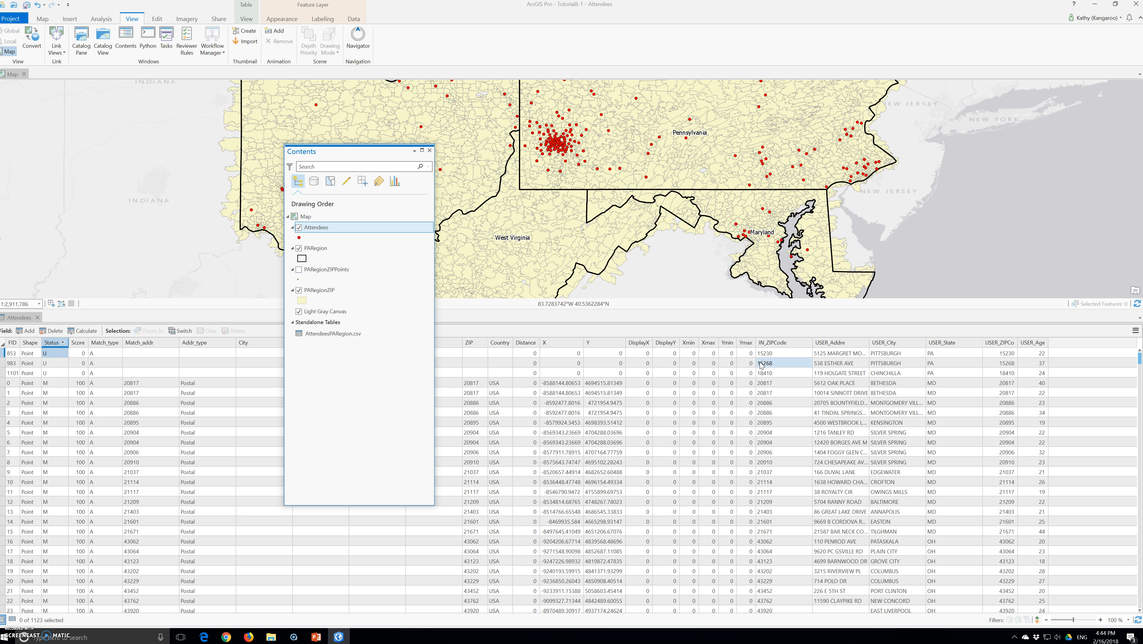
left_click(751, 374)
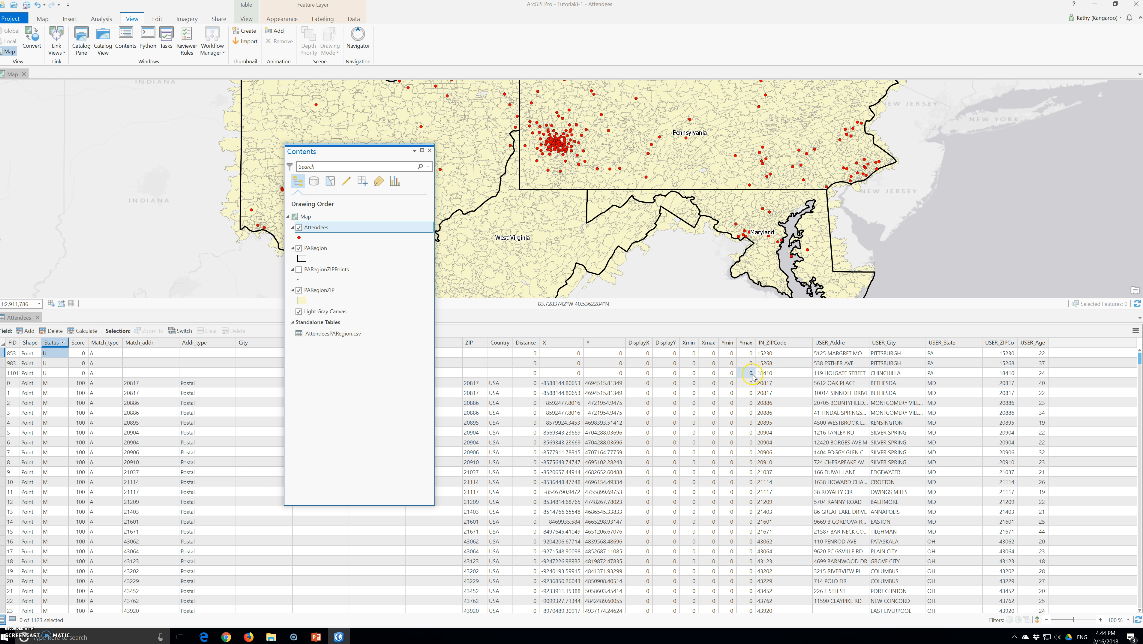
left_click(764, 383)
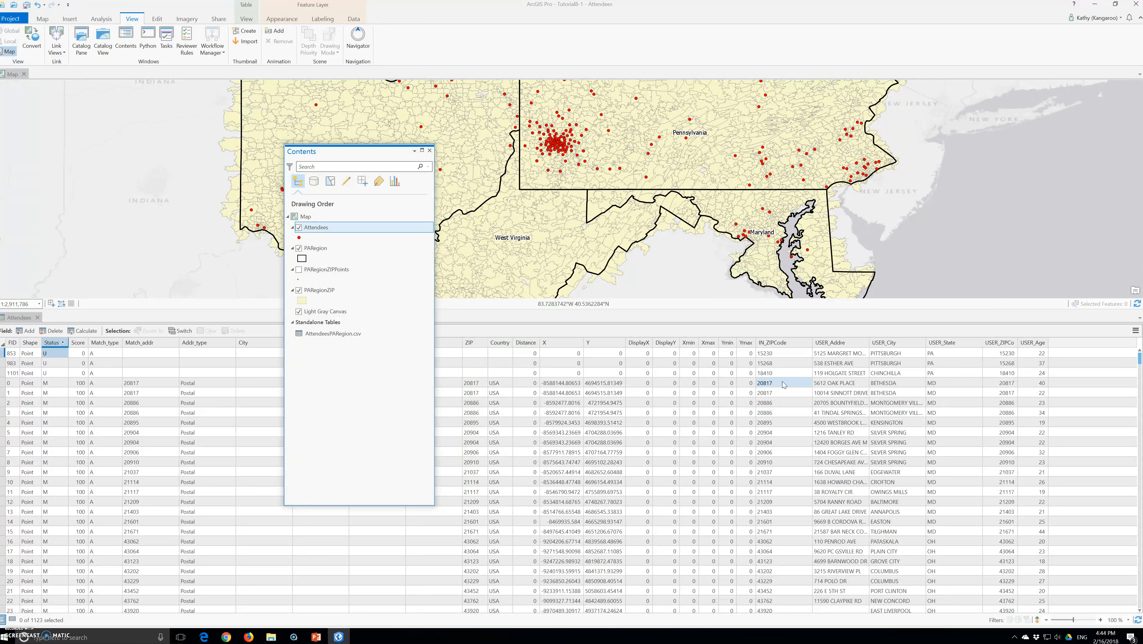
left_click(783, 383)
Start Rematch Addresses for the Attendees layer to review its unmatched records
right_click(317, 228)
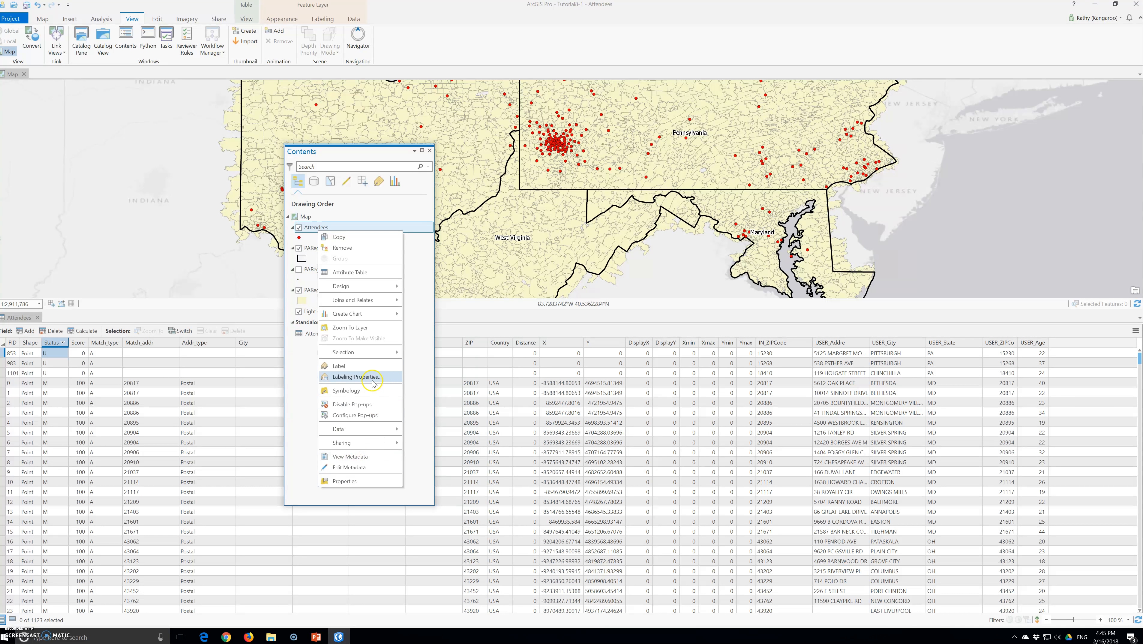
mouse_move(361, 358)
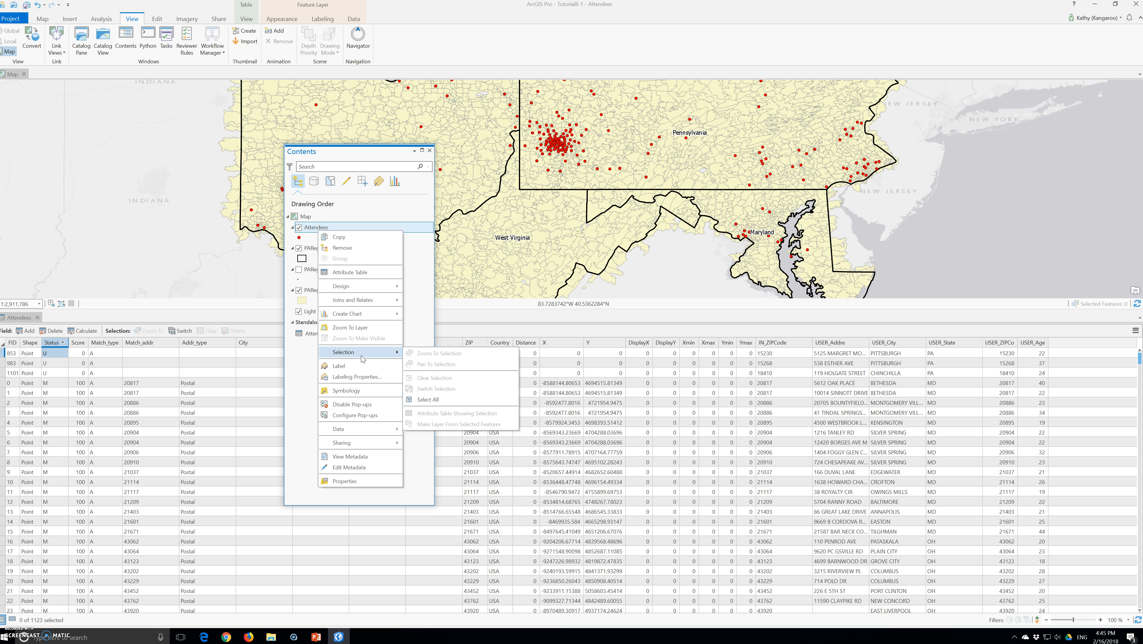
left_click(366, 430)
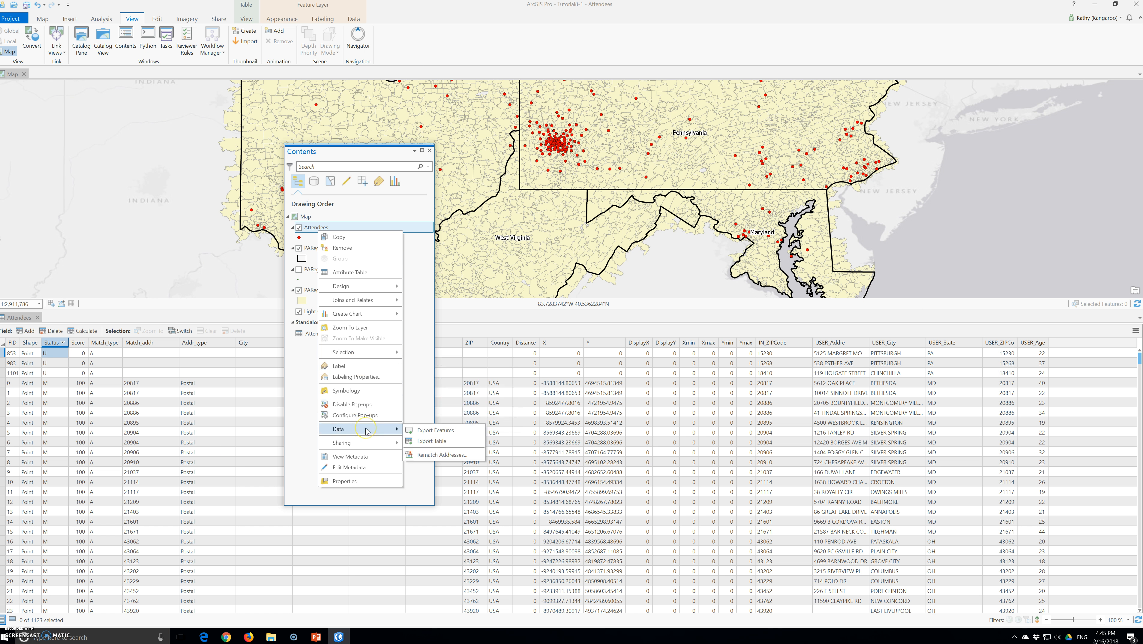
left_click(417, 455)
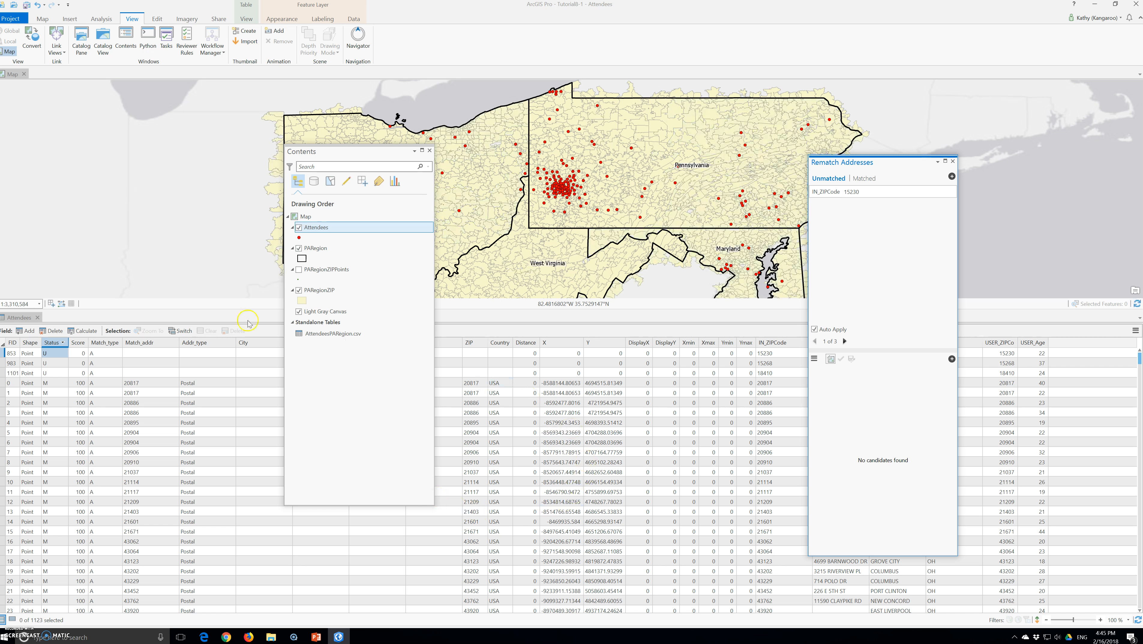
Change the first unmatched record's IN_ZIPCode to 15213 and match it to the 15213 candidate
left_click(866, 191)
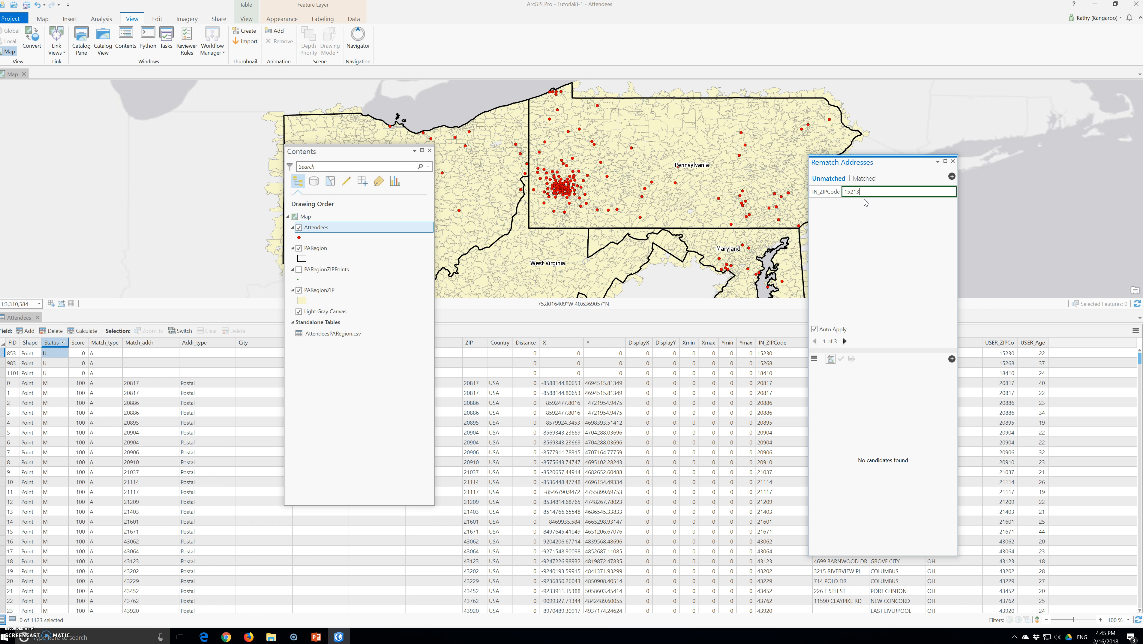
type("15213")
key("Return")
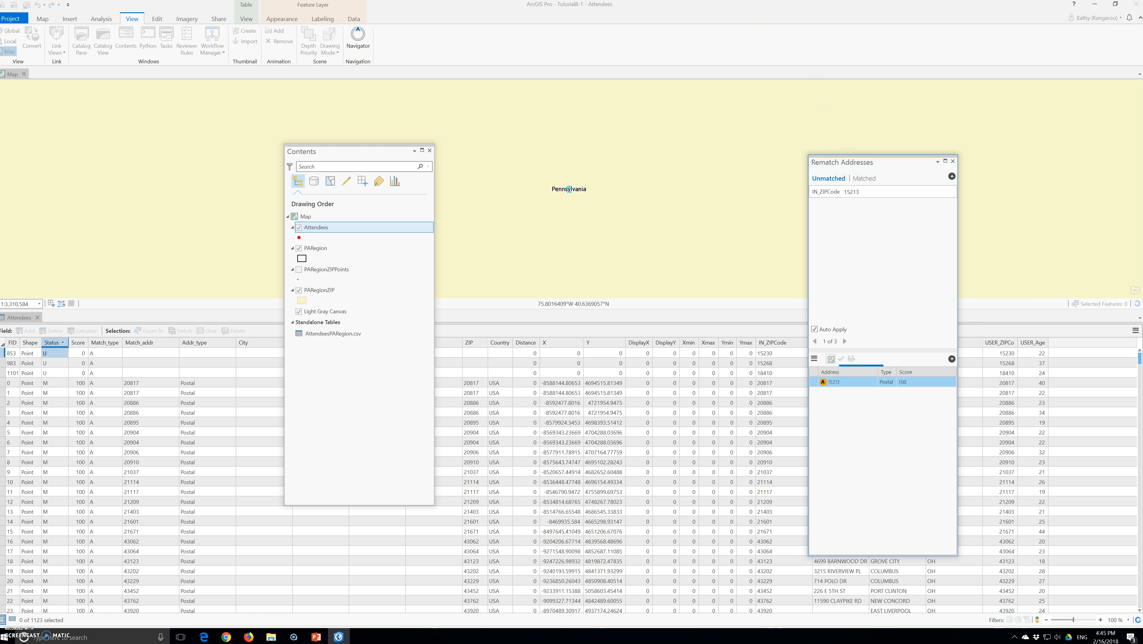
left_click(919, 372)
left_click(841, 359)
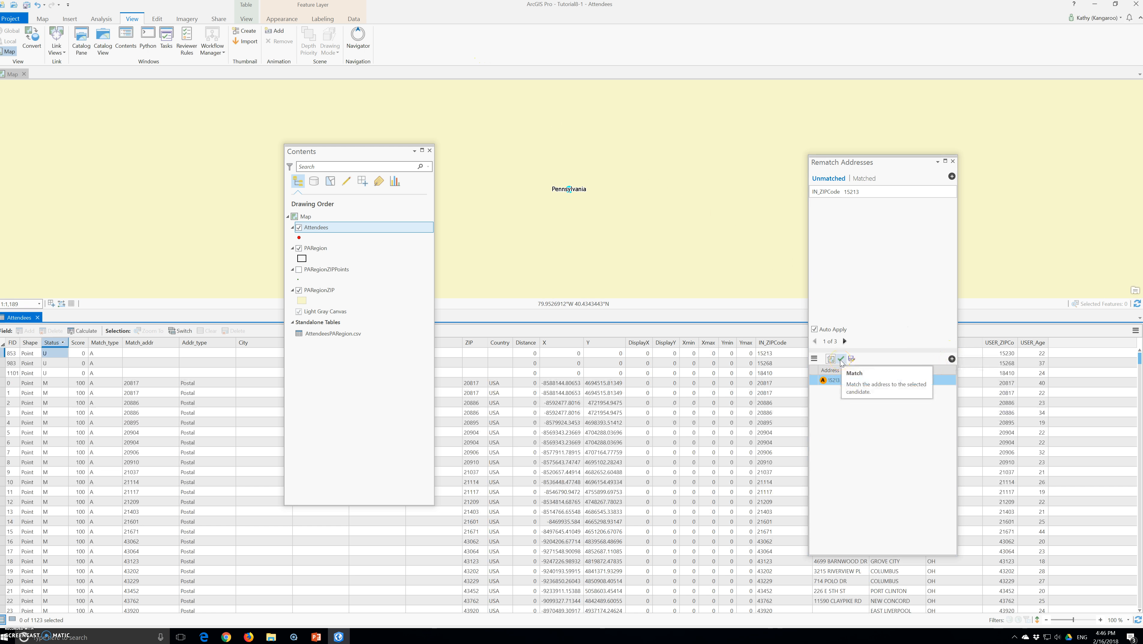
left_click(840, 360)
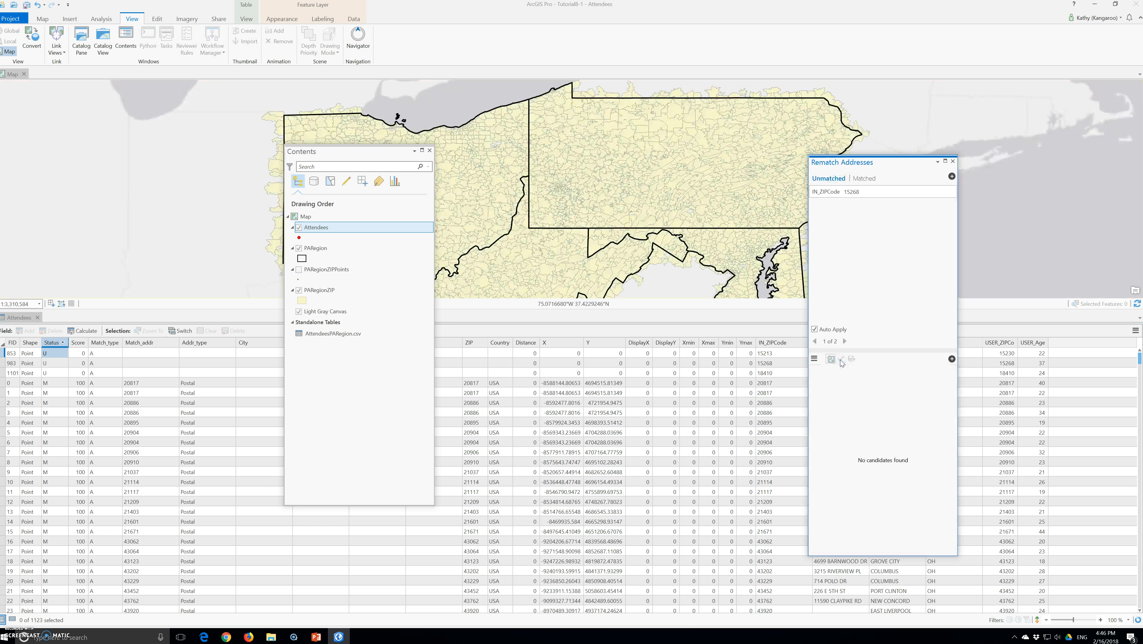